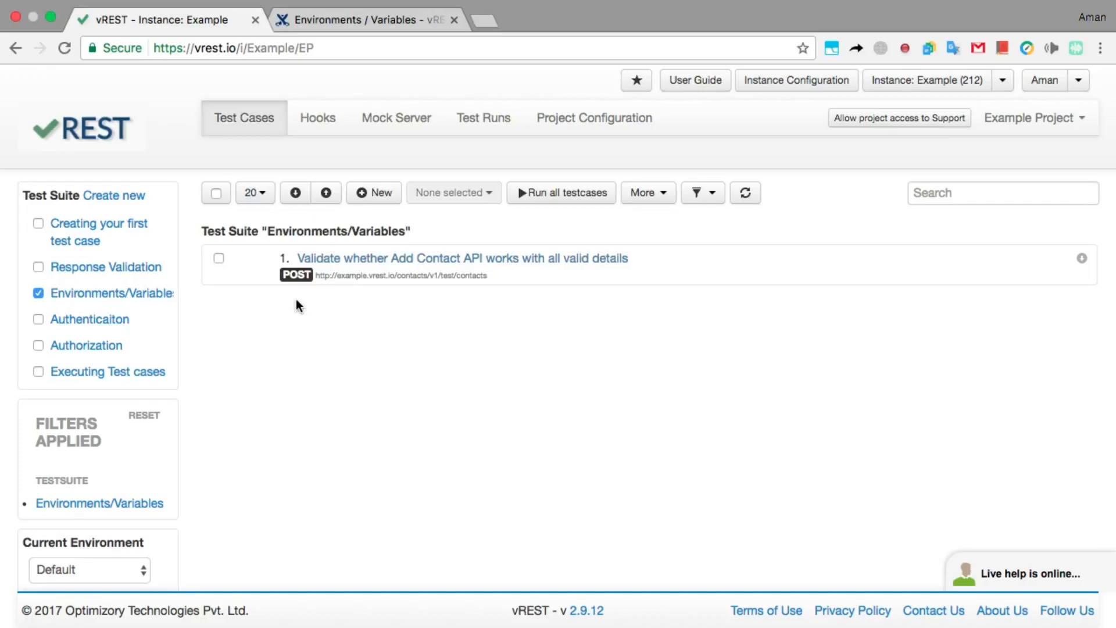
{"action": "left_click", "coordinate": [650, 198]}
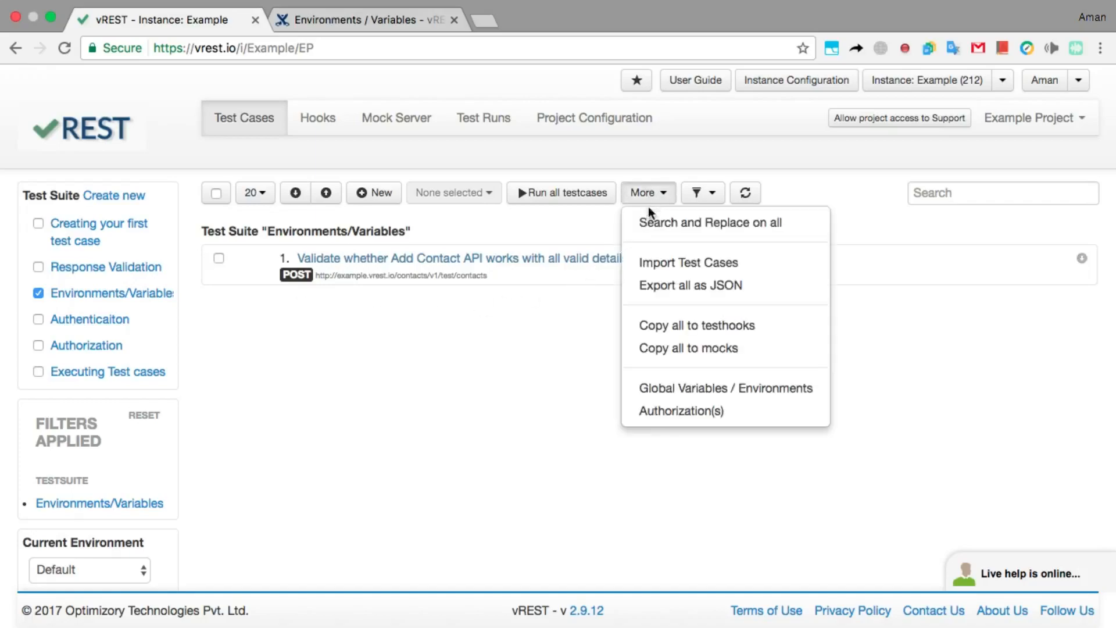
{"action": "left_click", "coordinate": [660, 389]}
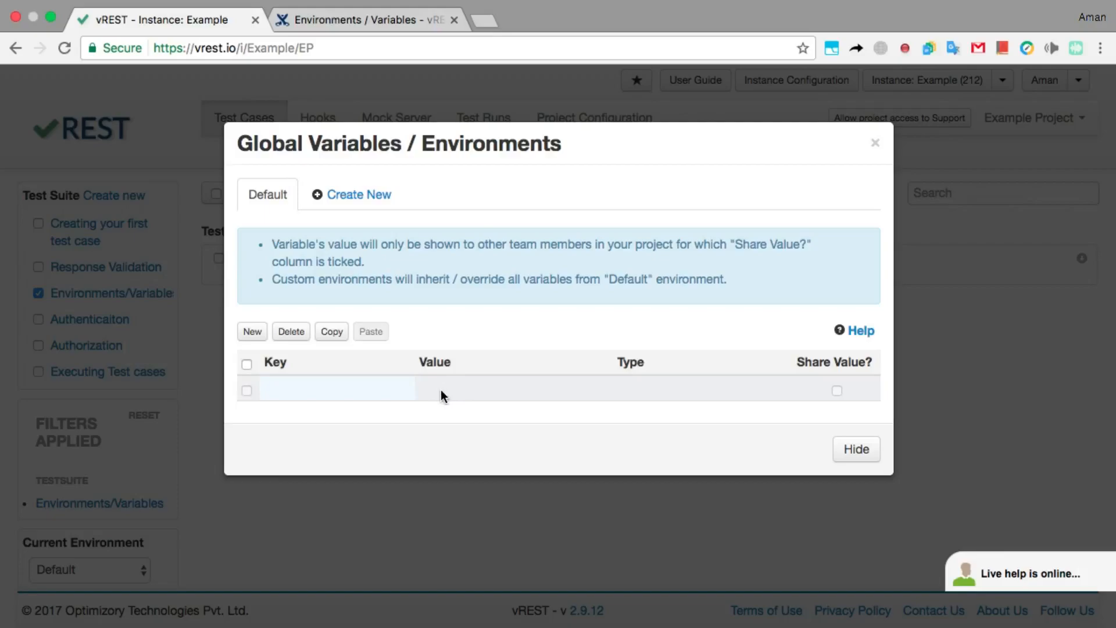
{"action": "left_click", "coordinate": [359, 382]}
{"action": "type", "text": "baseURL"}
{"action": "key", "text": "Return"}
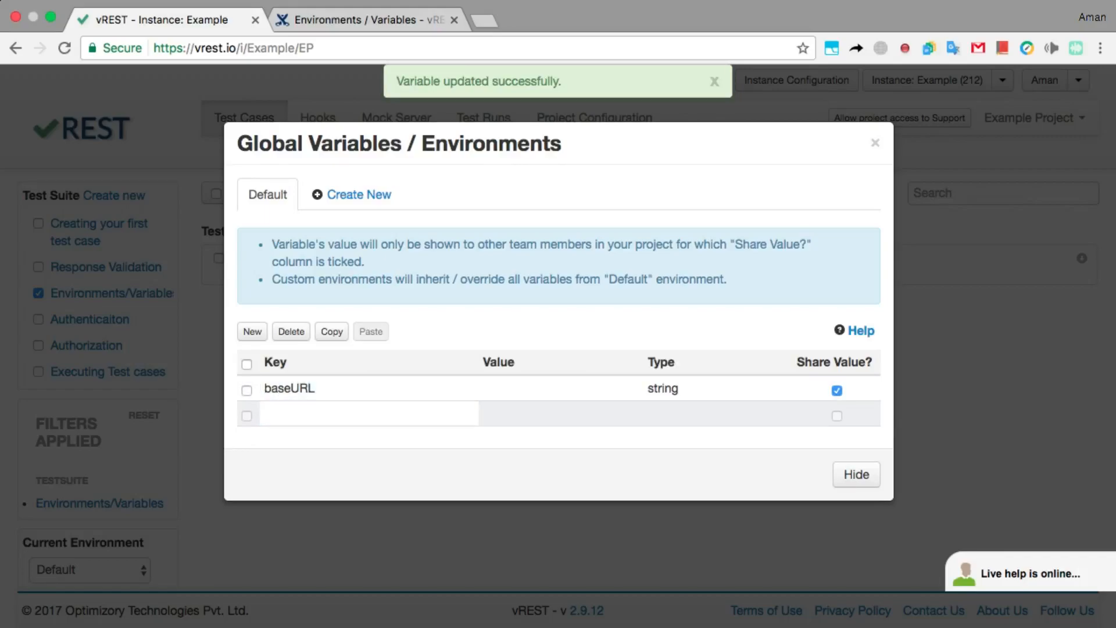
{"action": "left_click", "coordinate": [517, 390]}
{"action": "type", "text": "http://example.vrest.io/contacts/v1/test"}
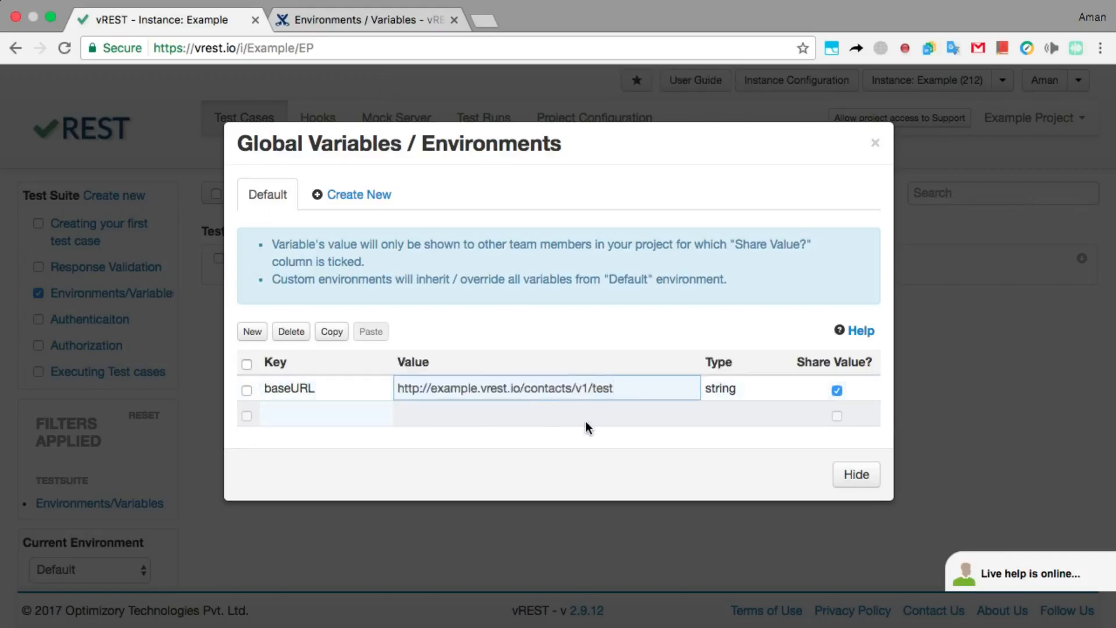
{"action": "key", "text": "Return"}
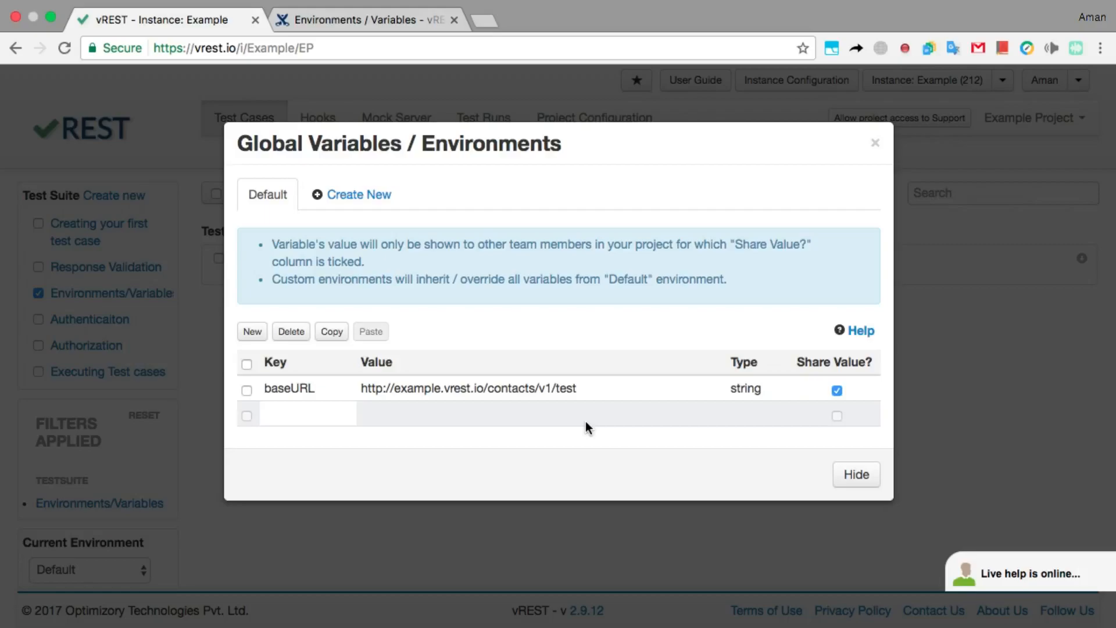
Create a new environment and name it prod.
{"action": "left_click", "coordinate": [369, 199]}
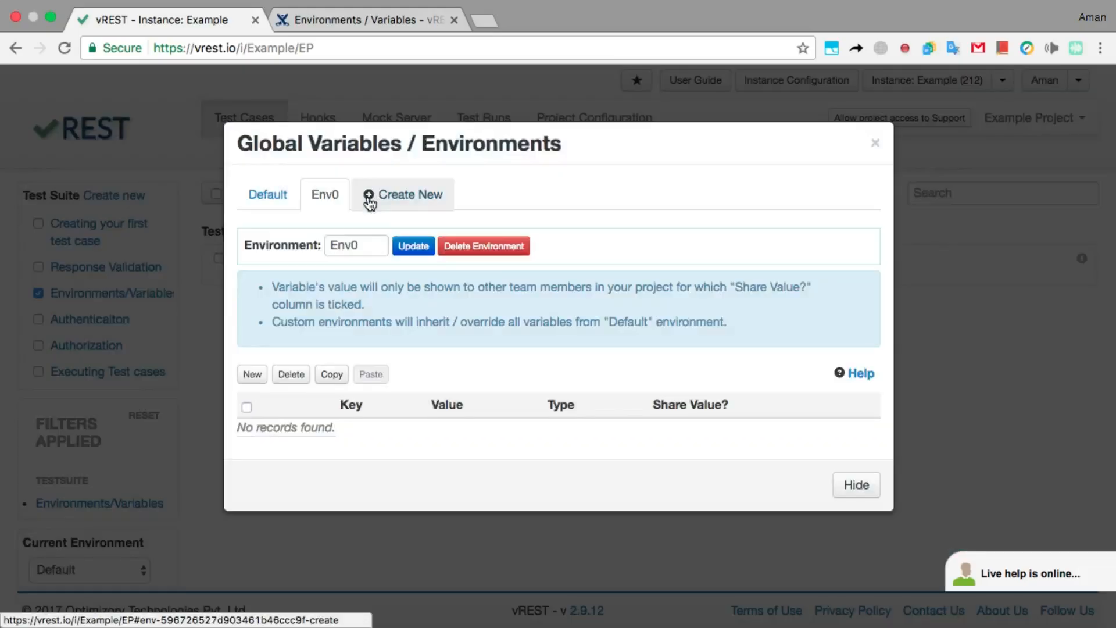
{"action": "type", "text": "prod"}
{"action": "left_click", "coordinate": [413, 247]}
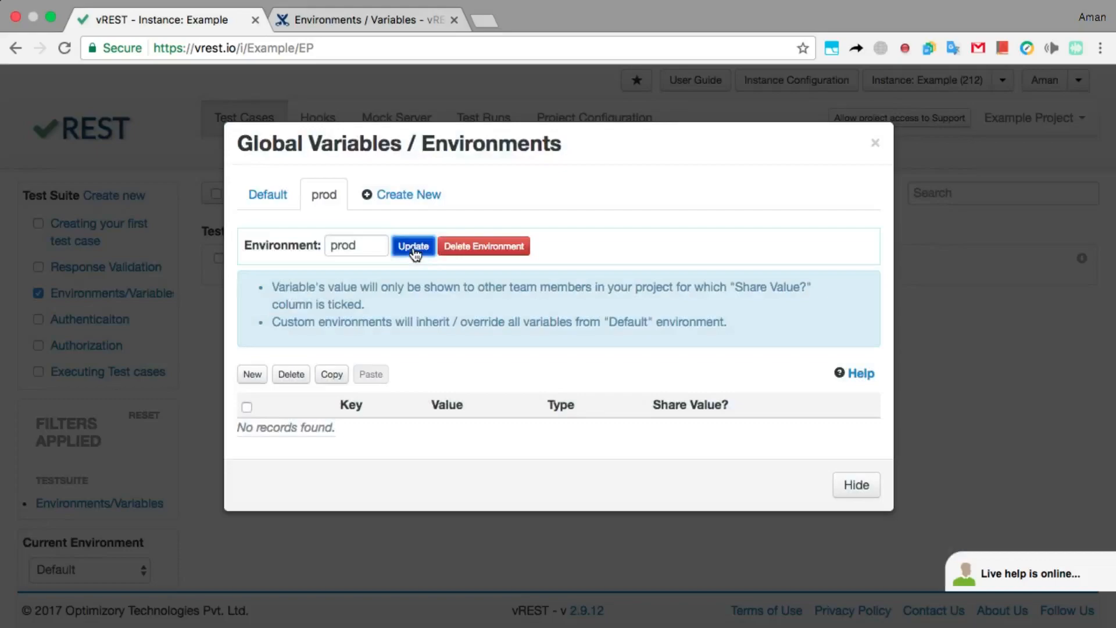
{"action": "left_click", "coordinate": [266, 378]}
{"action": "left_click", "coordinate": [282, 428]}
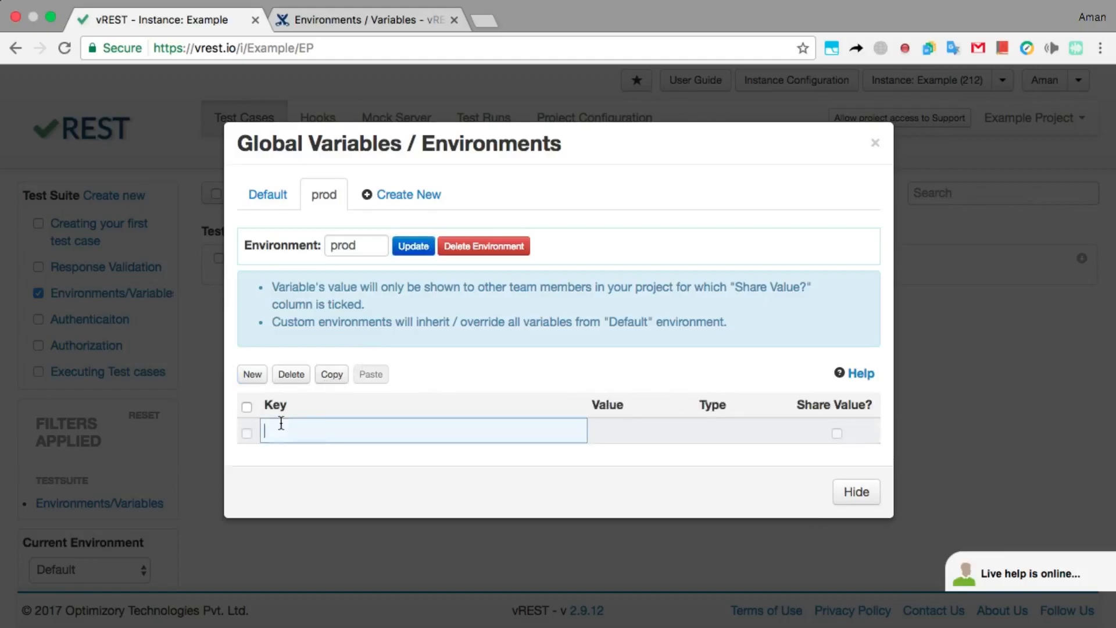
{"action": "type", "text": "baseURL"}
{"action": "key", "text": "Return"}
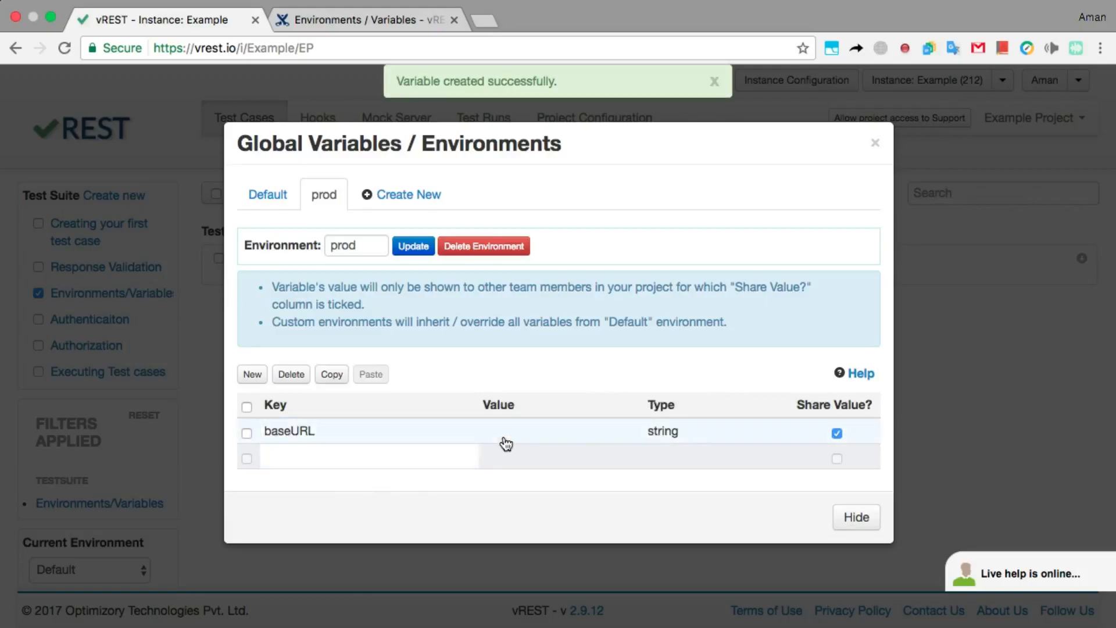
{"action": "left_click", "coordinate": [505, 438]}
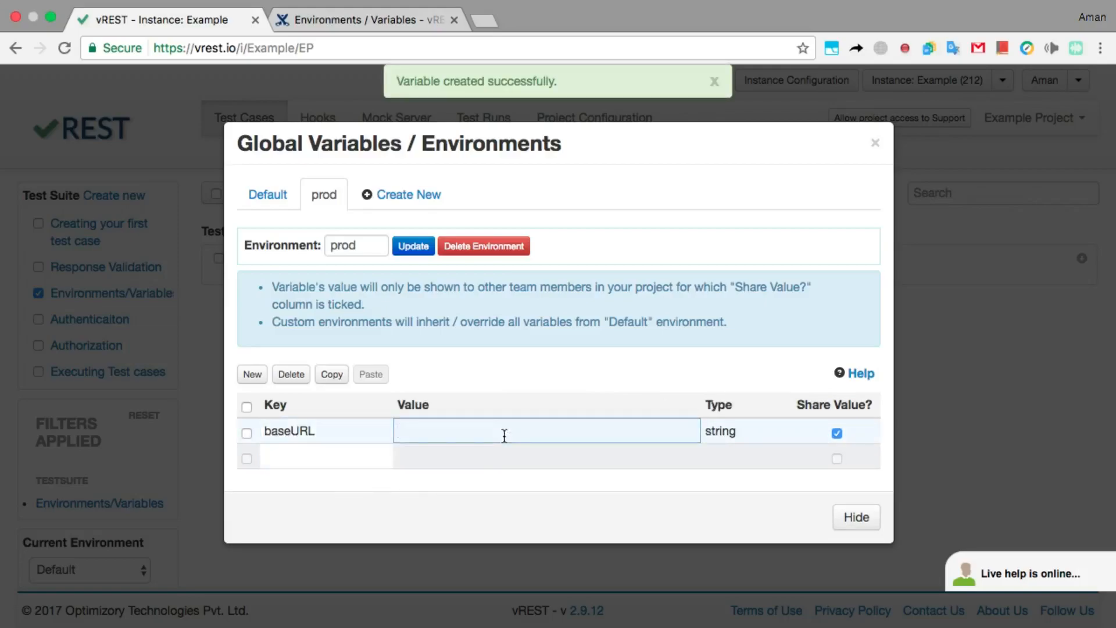
{"action": "type", "text": "http://example.vrest.io/contacts/v1/prod"}
{"action": "key", "text": "Return"}
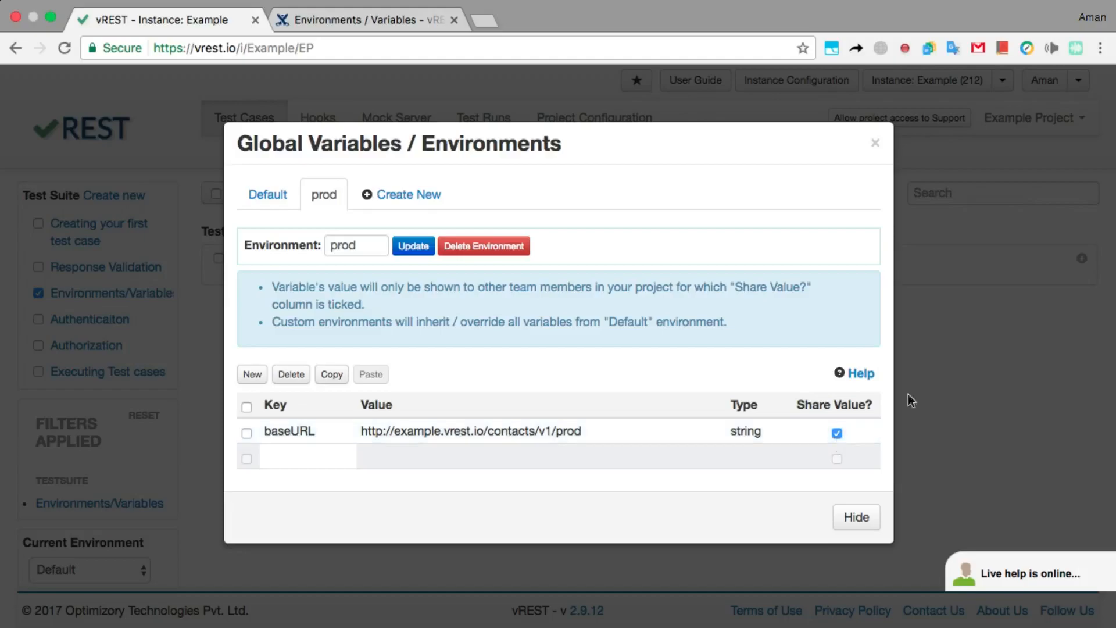
{"action": "left_click", "coordinate": [877, 144]}
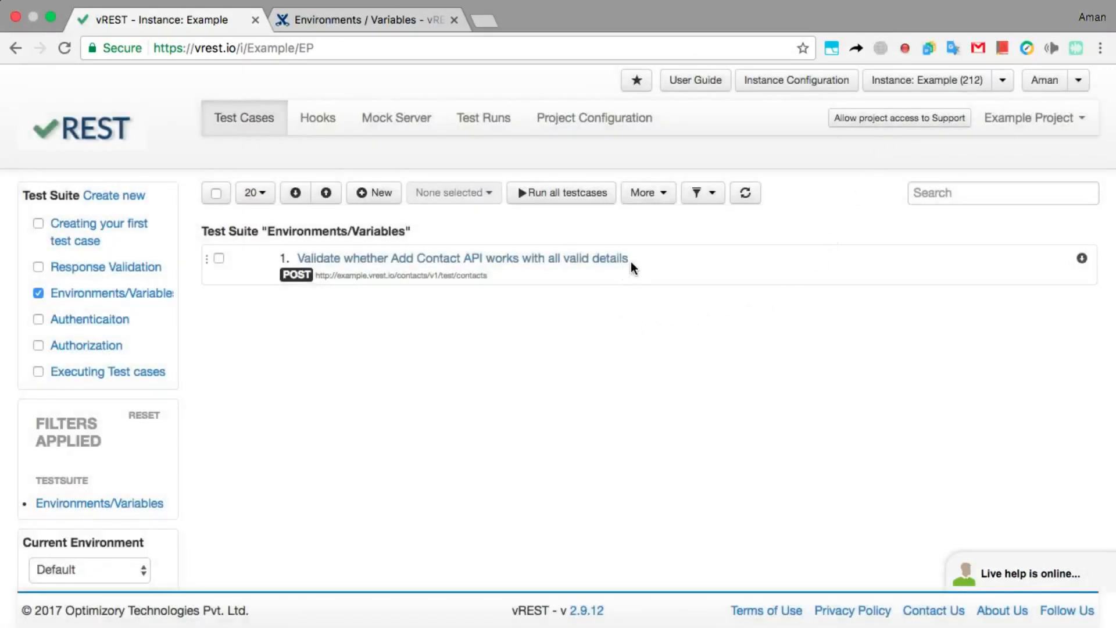
Set the URL of the Add Contact API test case to {{baseURL}}/contacts.
{"action": "left_click", "coordinate": [632, 265]}
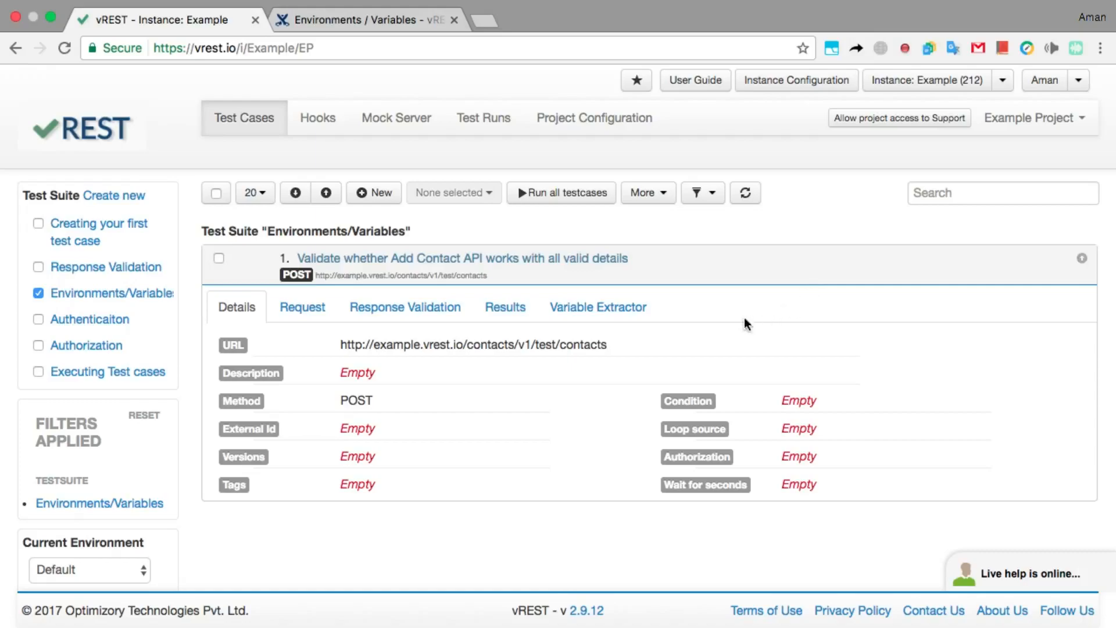
{"action": "left_click", "coordinate": [580, 340]}
{"action": "type", "text": "{{baseURL}}/contacts"}
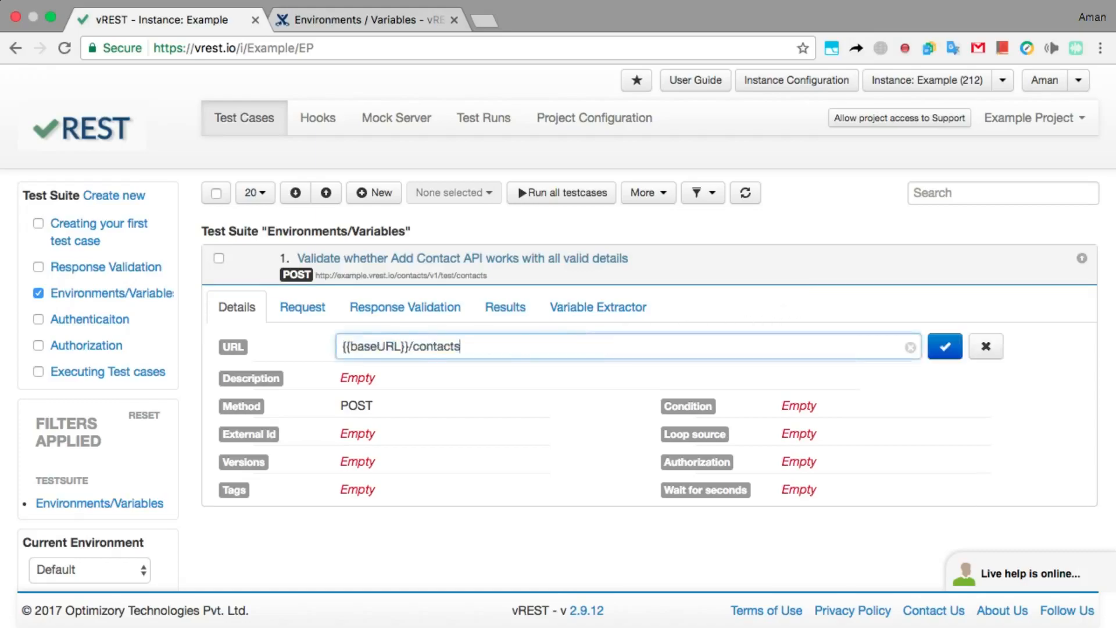
{"action": "key", "text": "Return"}
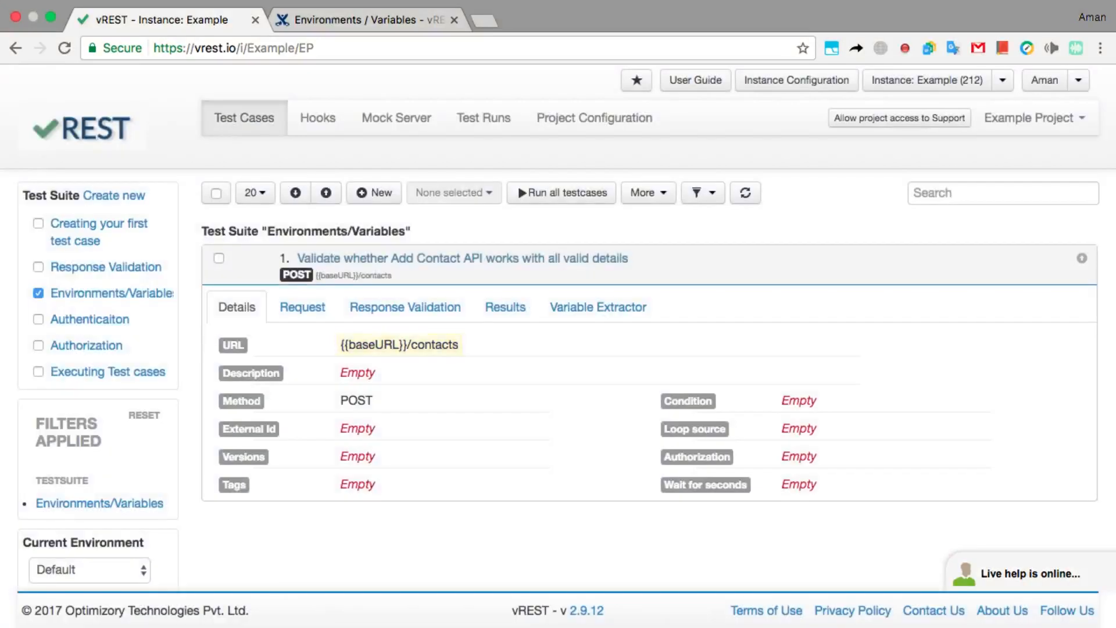
Run the Add Contact test case in the Default environment and check the request URL in its execution time details.
{"action": "left_click", "coordinate": [220, 260]}
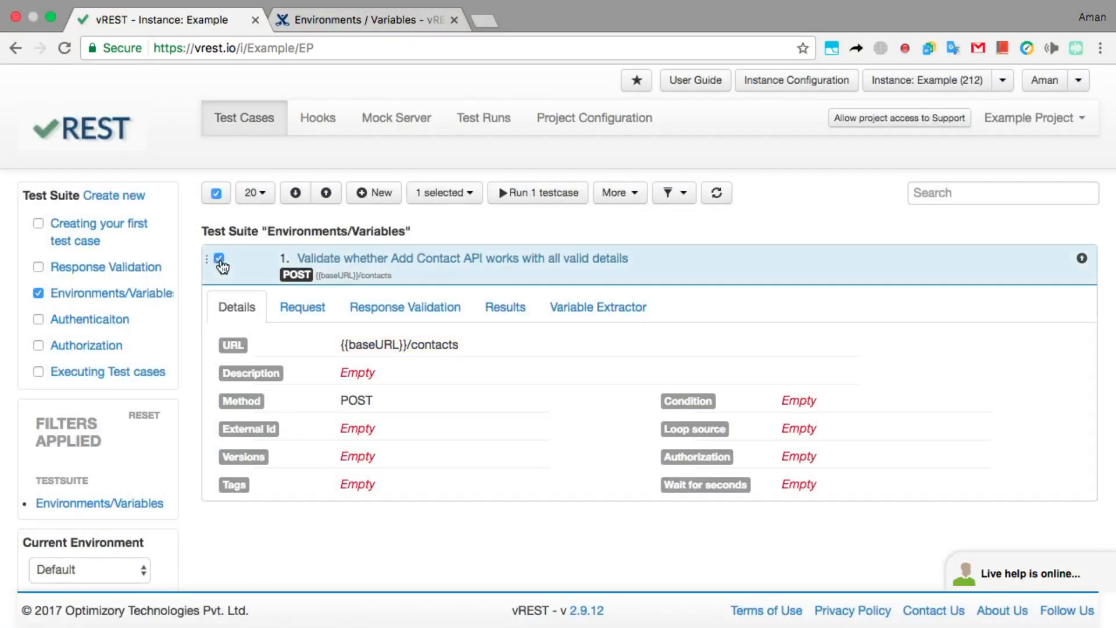
{"action": "left_click", "coordinate": [523, 194]}
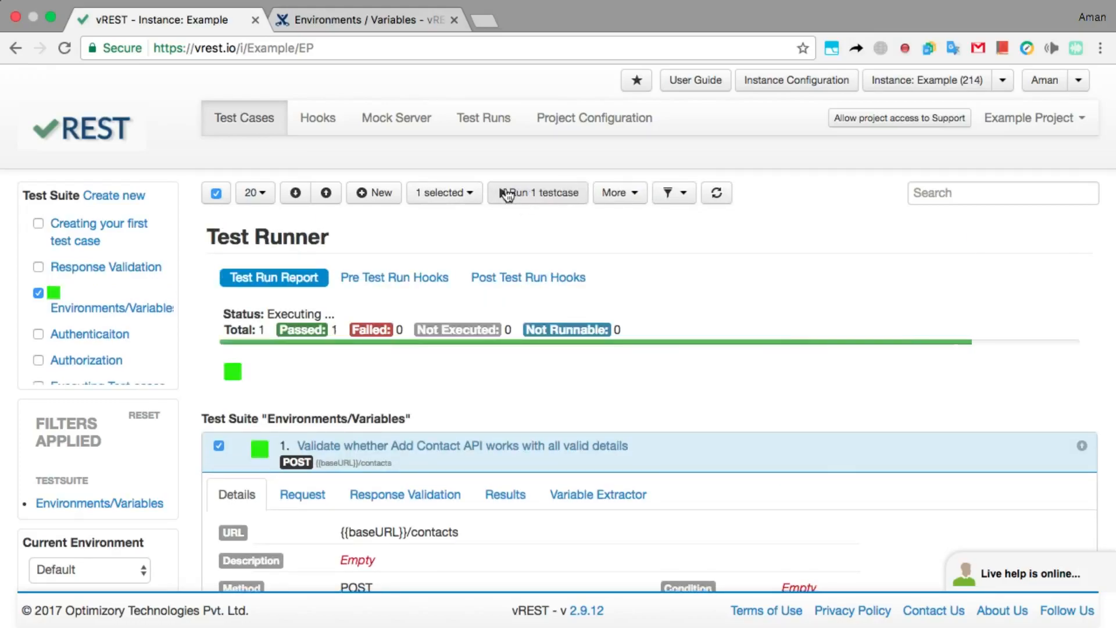
{"action": "left_click", "coordinate": [505, 494]}
{"action": "scroll", "coordinate": [509, 493], "scroll_direction": "down", "scroll_amount": 5}
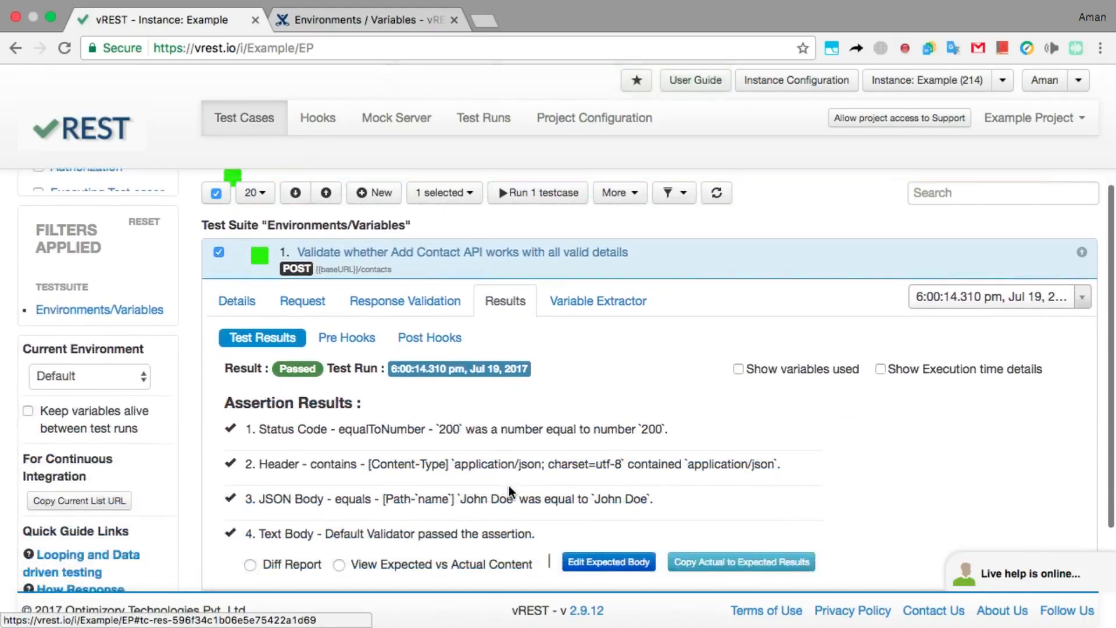
{"action": "left_click", "coordinate": [882, 372]}
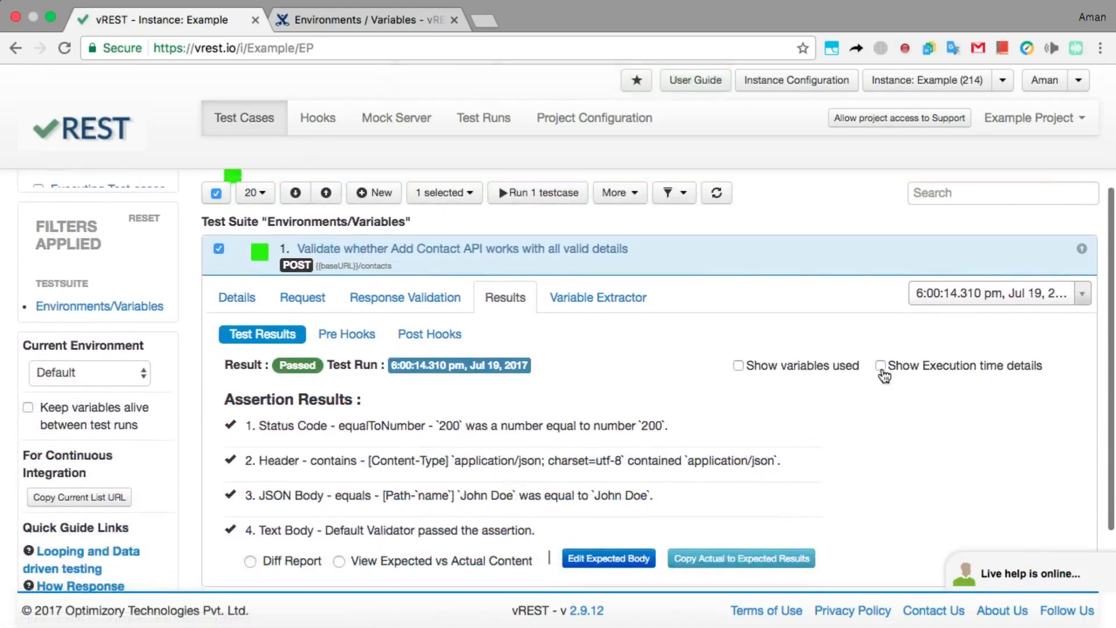
{"action": "double_click", "coordinate": [461, 456]}
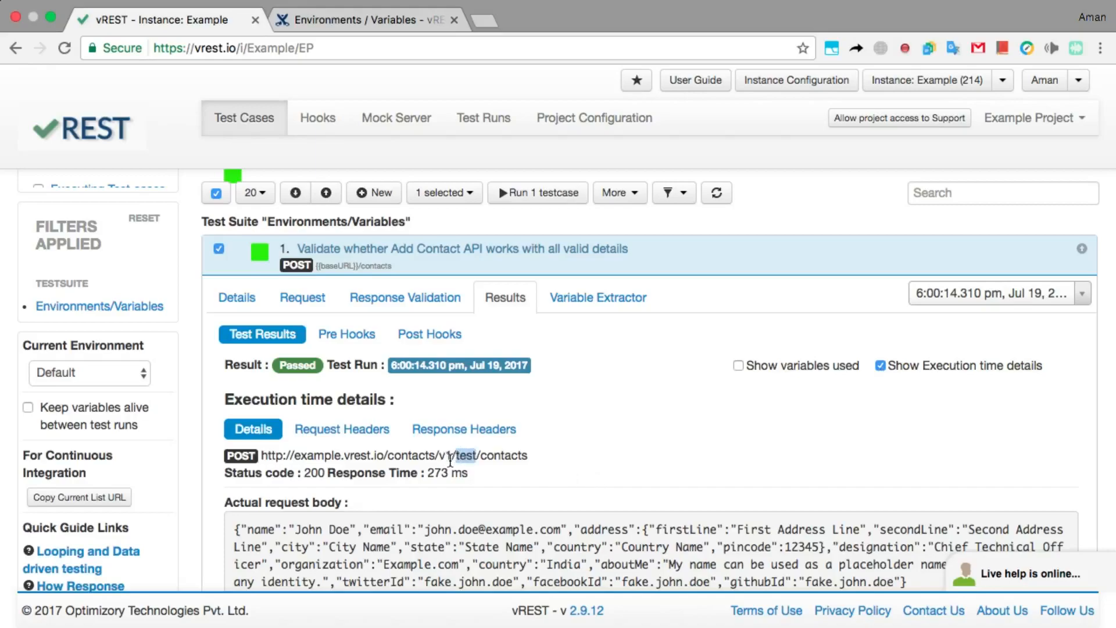
{"action": "left_click", "coordinate": [450, 463]}
Switch the current environment to prod, rerun the test case and check the executed request URL.
{"action": "left_click", "coordinate": [120, 370]}
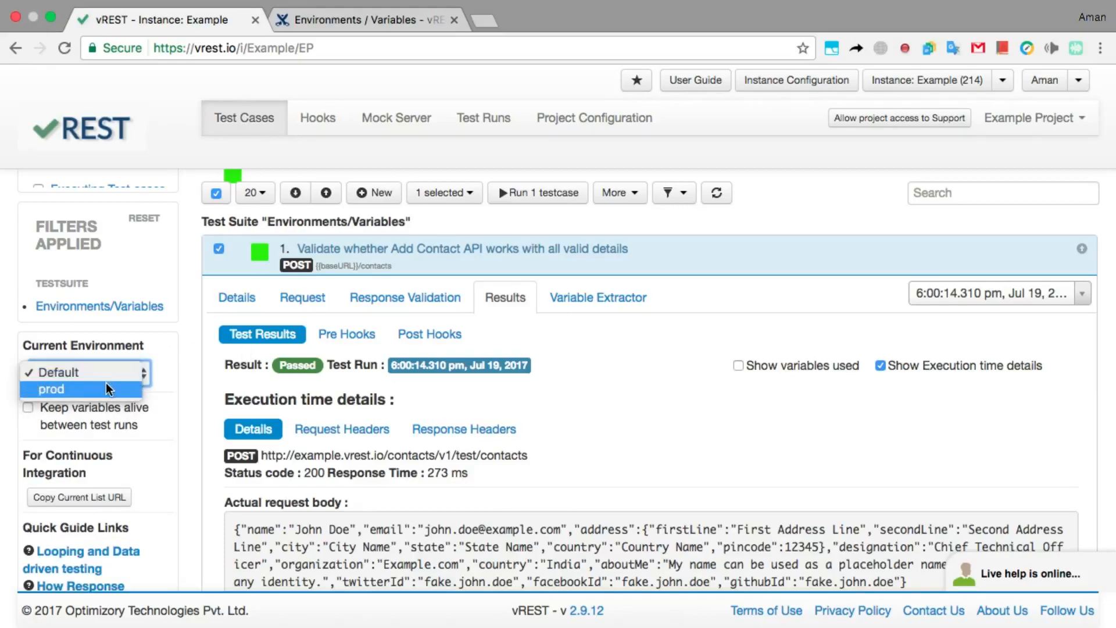
{"action": "left_click", "coordinate": [107, 389]}
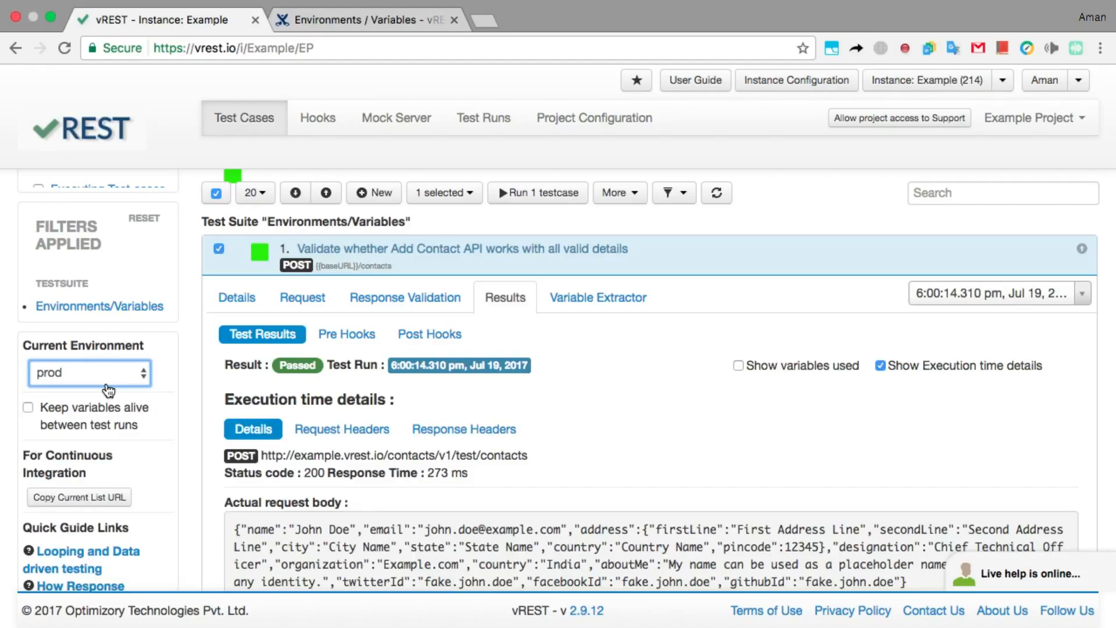
{"action": "left_click", "coordinate": [492, 200]}
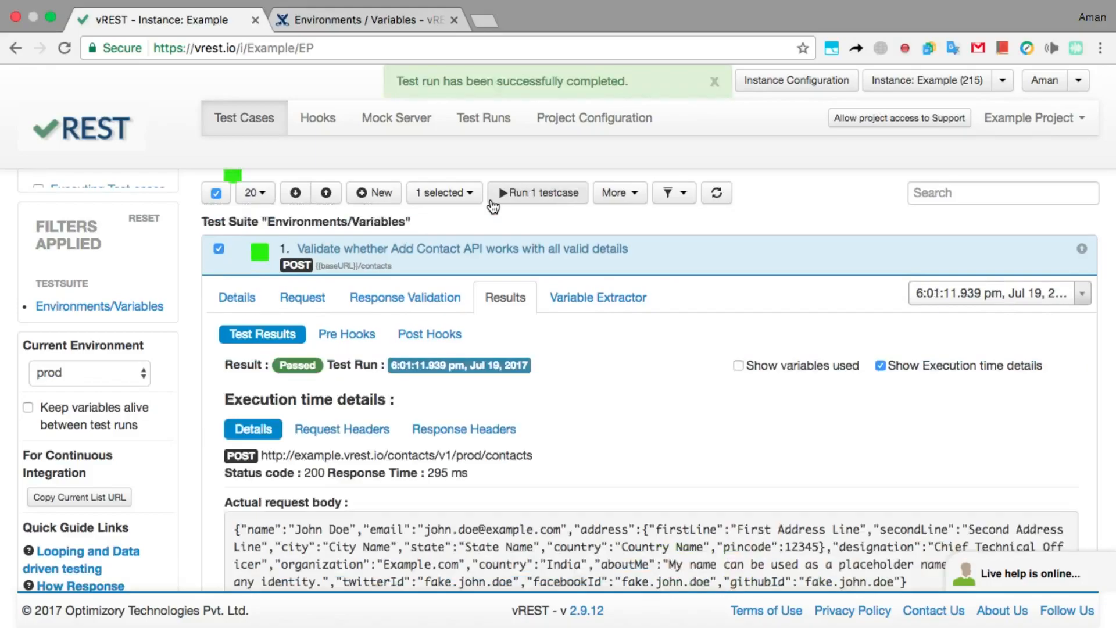
{"action": "left_click", "coordinate": [481, 452]}
{"action": "left_click_drag", "start_coordinate": [481, 453], "coordinate": [456, 453]}
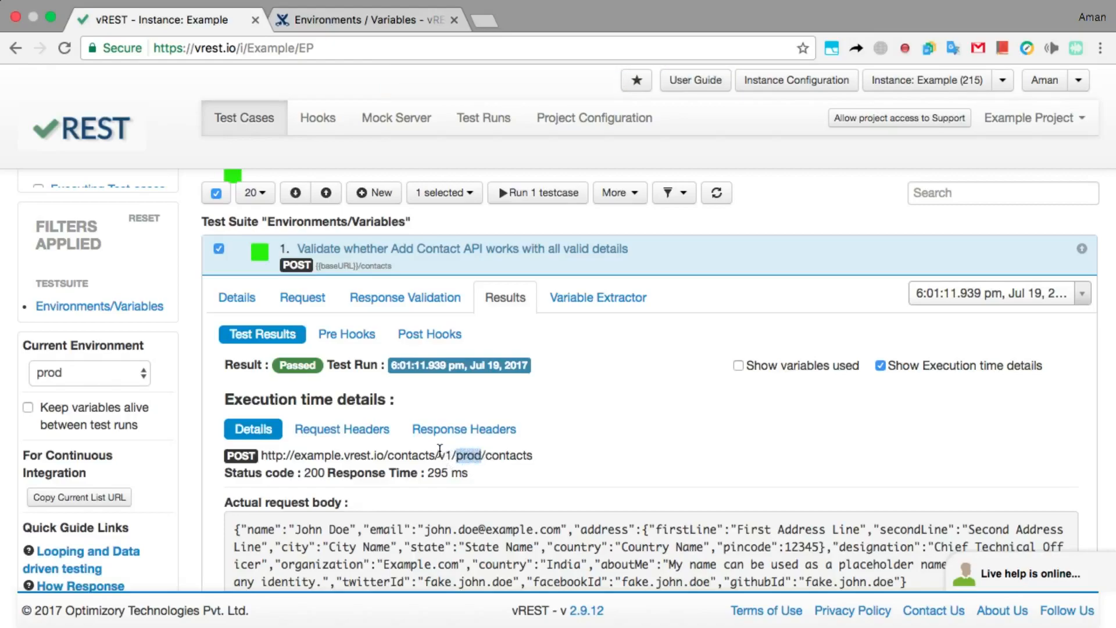
{"action": "left_click", "coordinate": [610, 489]}
Collapse the test case's details and review the Test Run Report above it.
{"action": "left_click", "coordinate": [786, 256]}
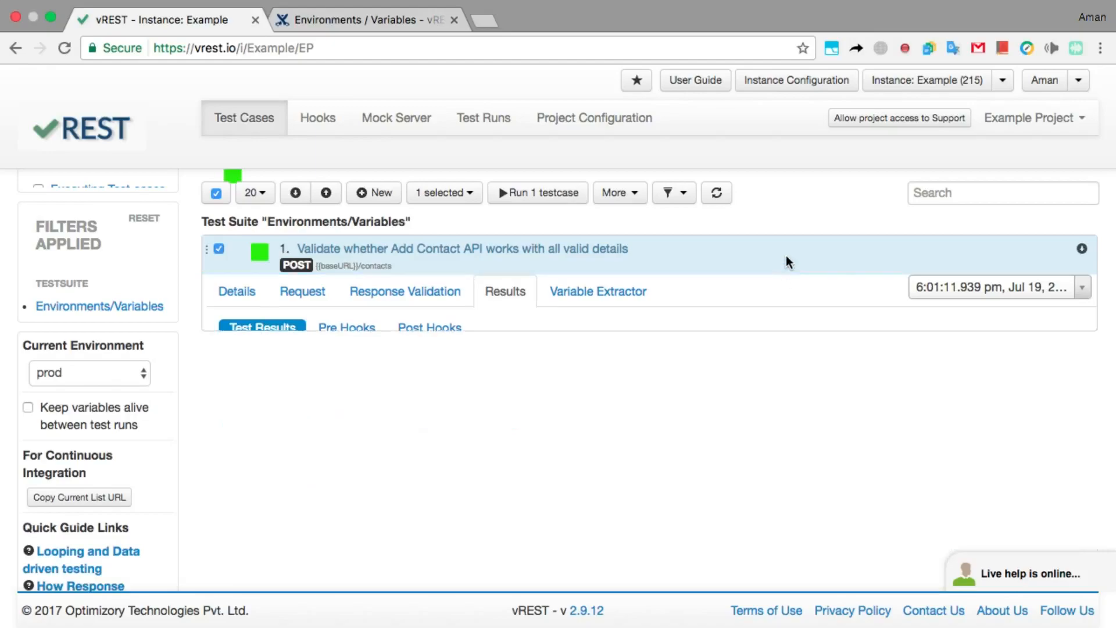
{"action": "scroll", "coordinate": [720, 343], "scroll_direction": "up", "scroll_amount": 2}
{"action": "scroll", "coordinate": [720, 343], "scroll_direction": "up", "scroll_amount": 2}
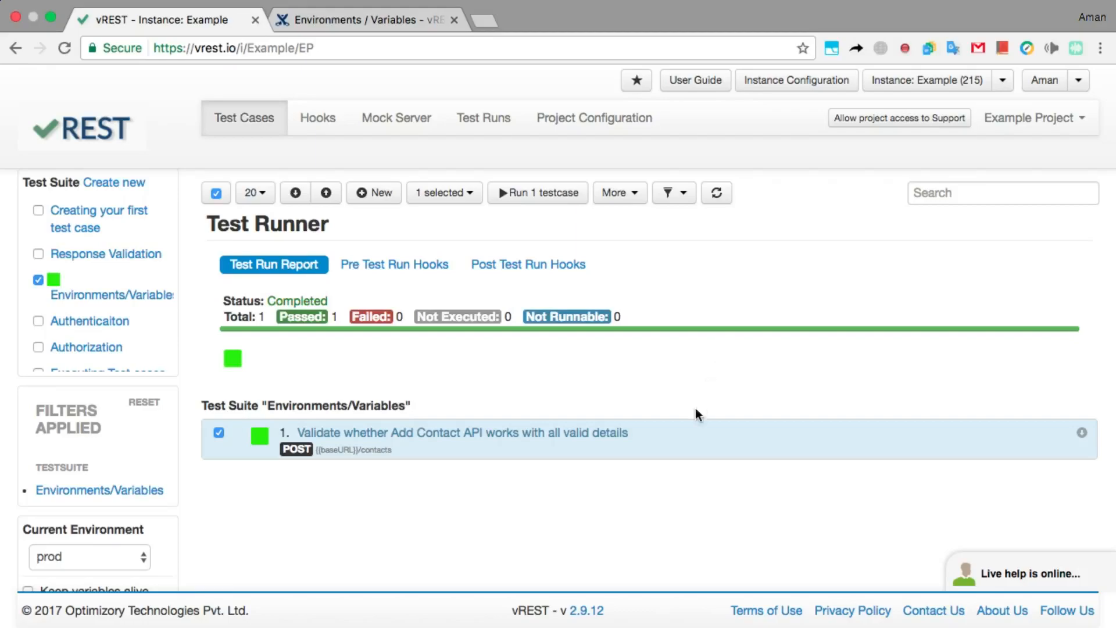
Reopen the test case and examine the {{*}} wildcards and the address object in its expected response body.
{"action": "left_click", "coordinate": [675, 431]}
{"action": "scroll", "coordinate": [676, 431], "scroll_direction": "down", "scroll_amount": 2}
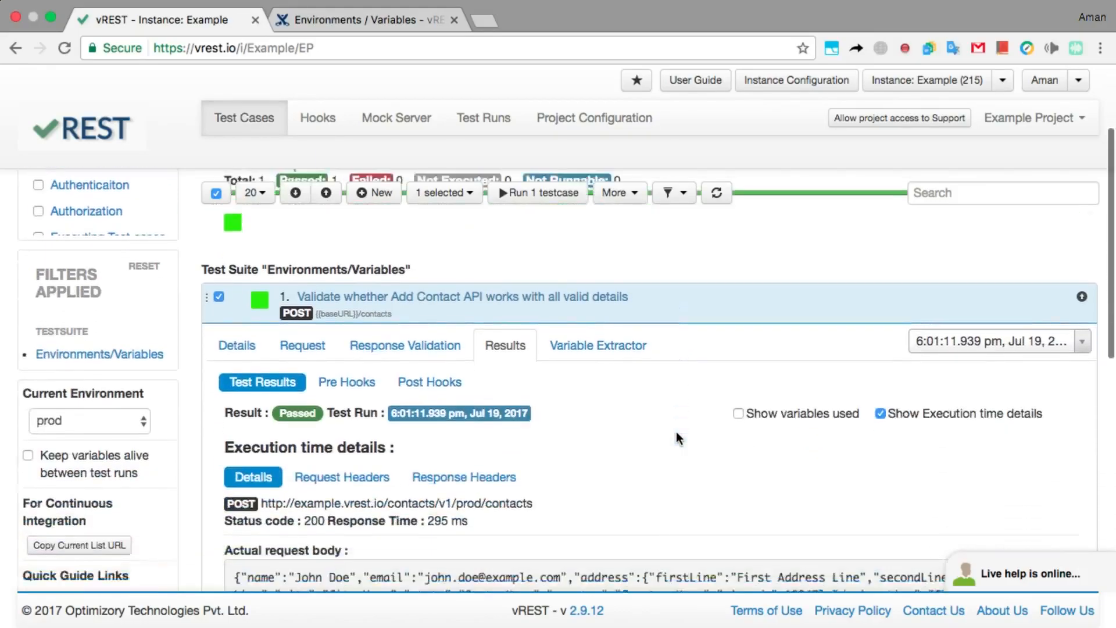
{"action": "left_click", "coordinate": [454, 307]}
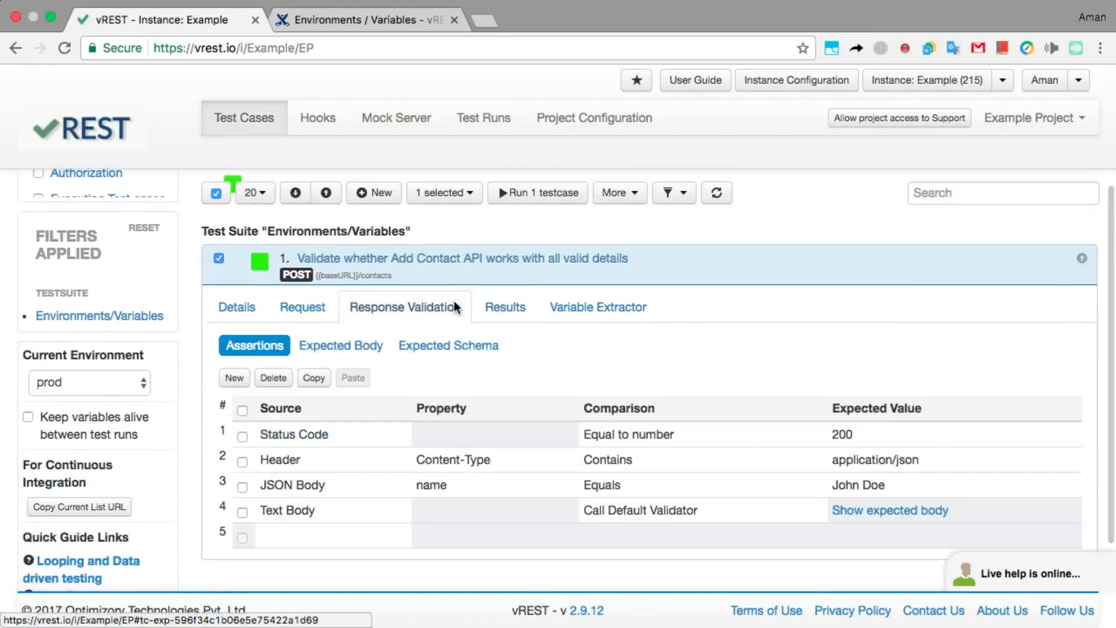
{"action": "left_click", "coordinate": [377, 349]}
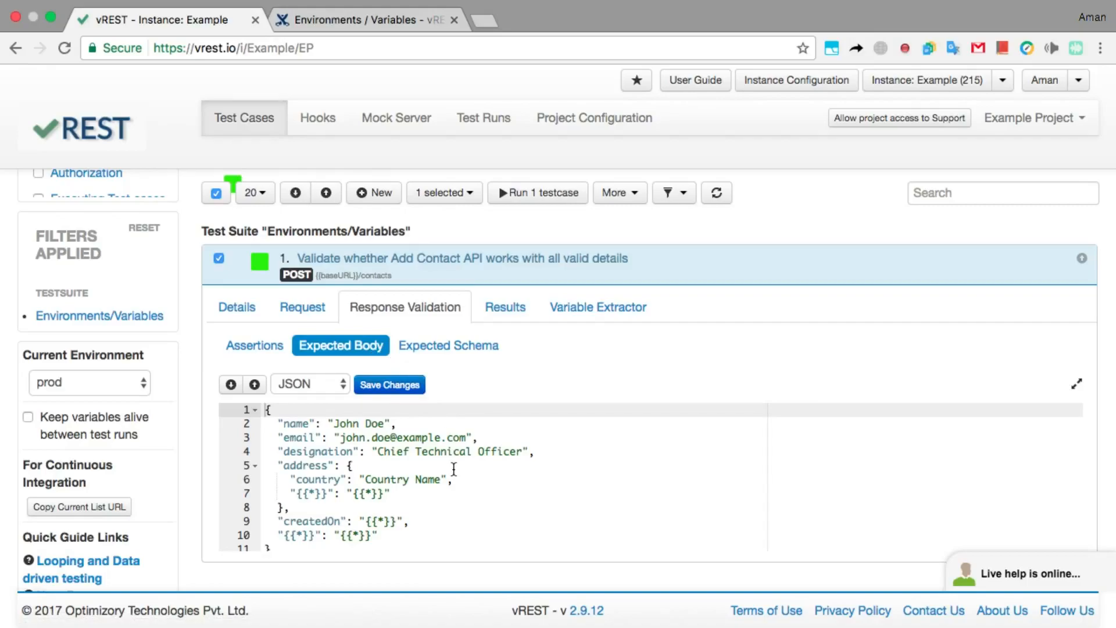
{"action": "left_click_drag", "start_coordinate": [385, 494], "coordinate": [353, 494]}
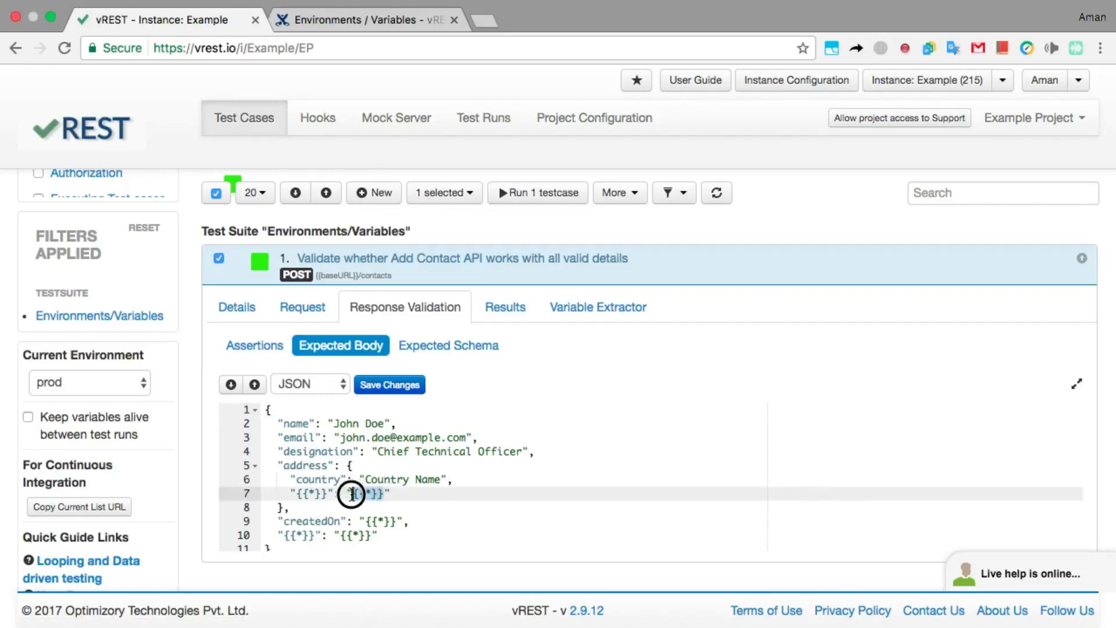
{"action": "left_click", "coordinate": [420, 508]}
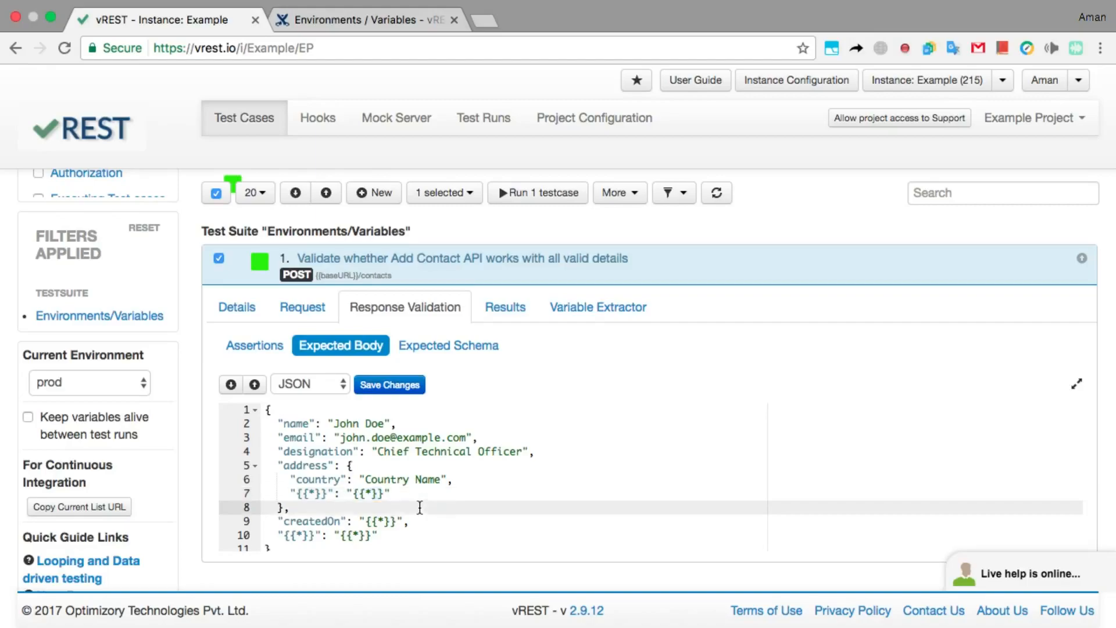
{"action": "left_click", "coordinate": [436, 521]}
{"action": "triple_click", "coordinate": [436, 521]}
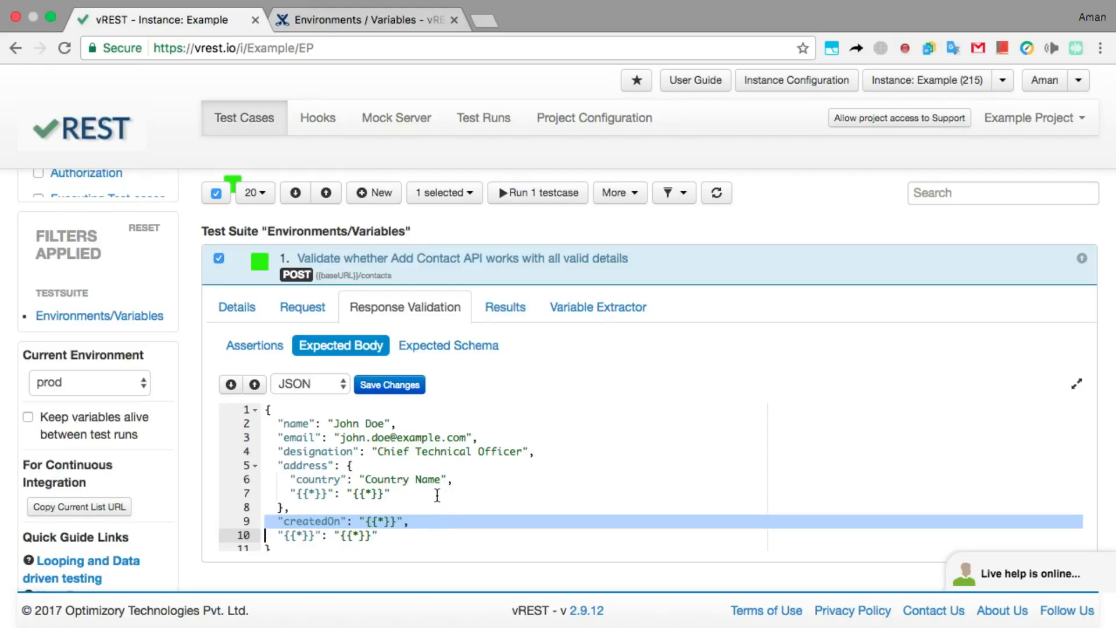
{"action": "triple_click", "coordinate": [436, 493]}
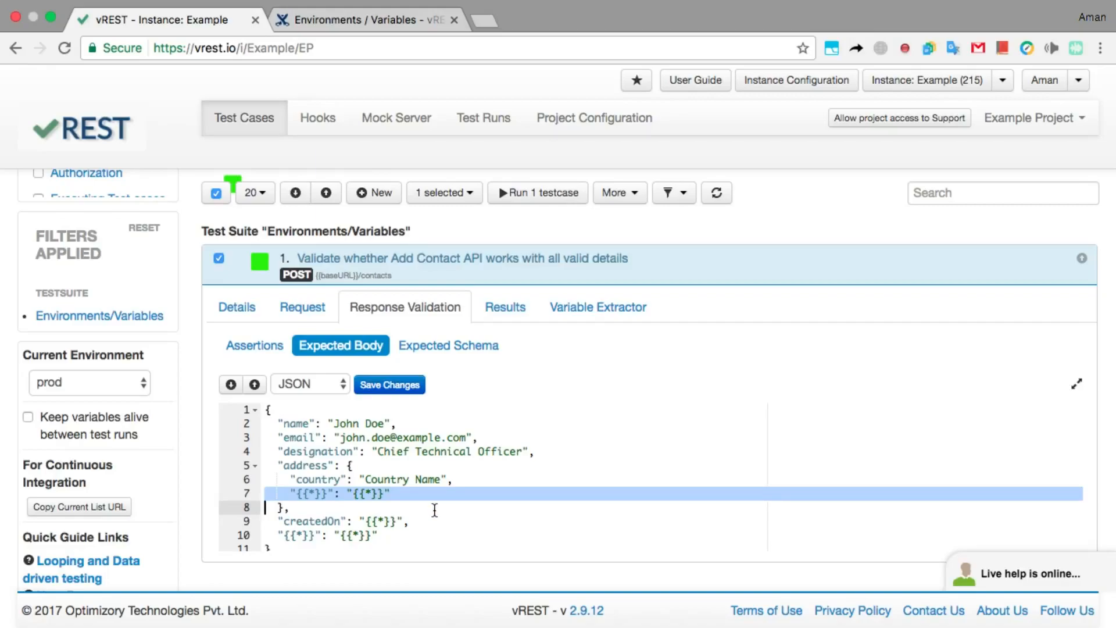
{"action": "double_click", "coordinate": [308, 466]}
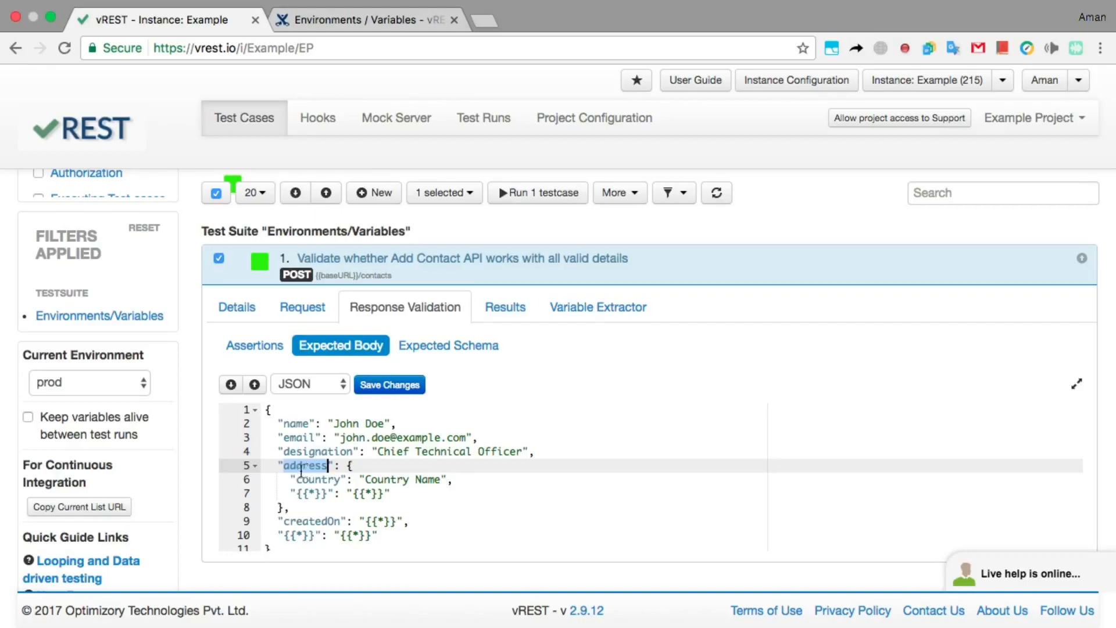
{"action": "left_click", "coordinate": [272, 479]}
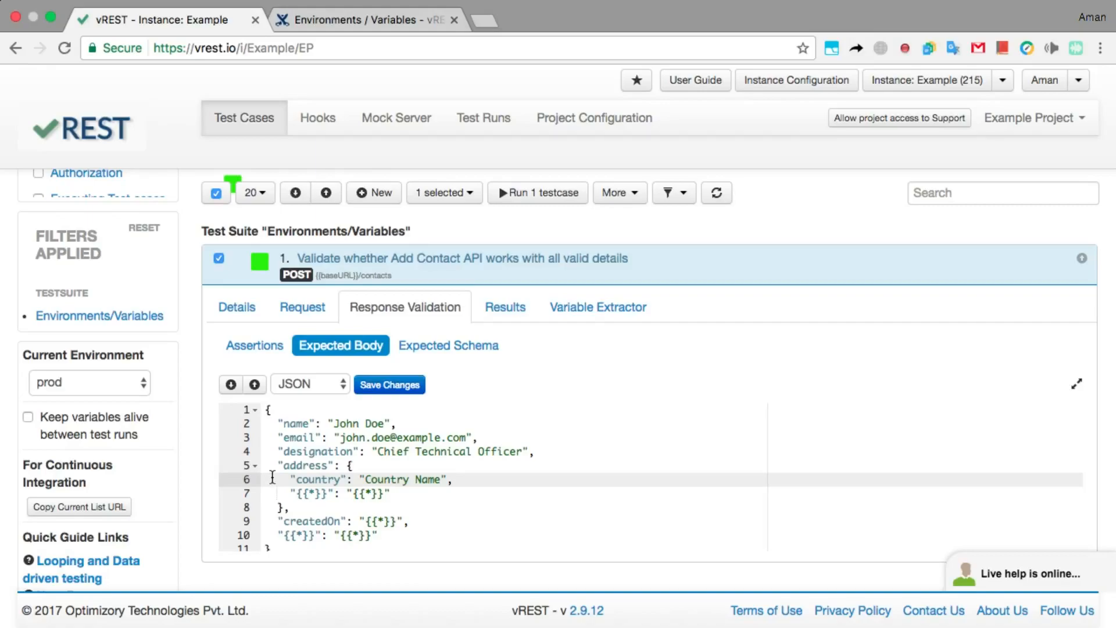
Compare the {{*}} wildcards in the Add Contact test case's expected body with the address object in its raw request body.
{"action": "scroll", "coordinate": [402, 528], "scroll_direction": "down", "scroll_amount": 1}
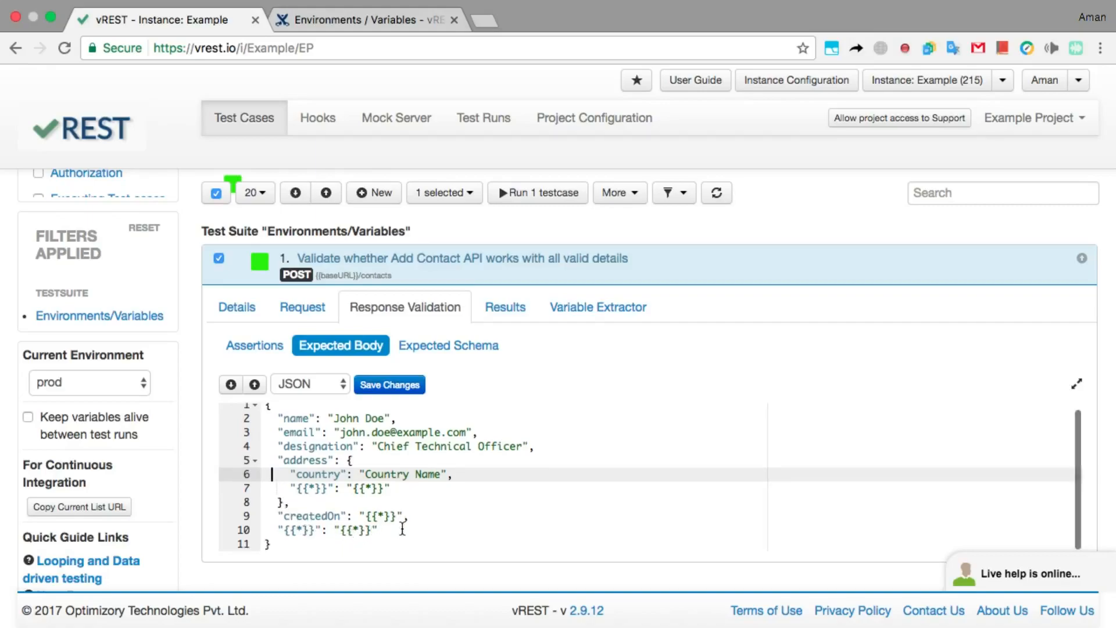
{"action": "triple_click", "coordinate": [402, 528]}
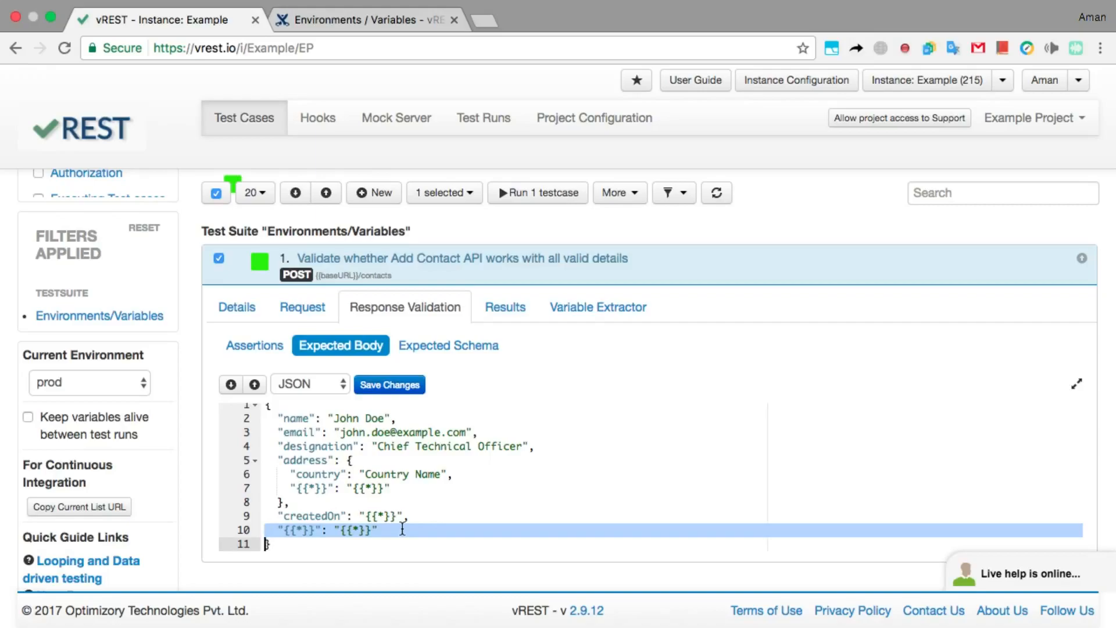
{"action": "left_click", "coordinate": [451, 517]}
{"action": "left_click", "coordinate": [318, 314]}
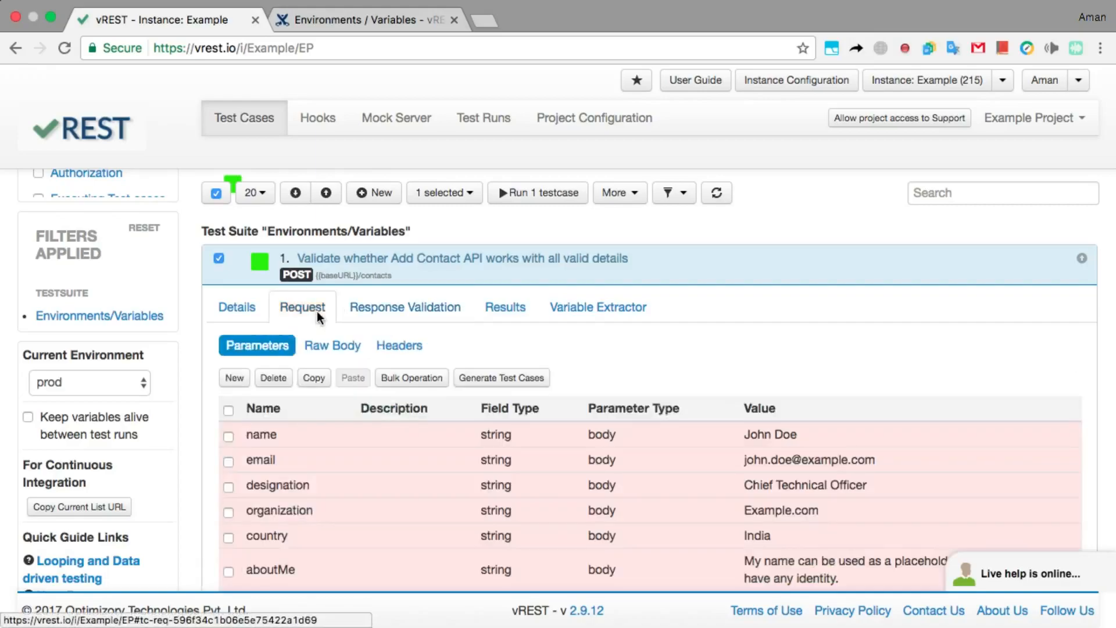
{"action": "left_click", "coordinate": [329, 348]}
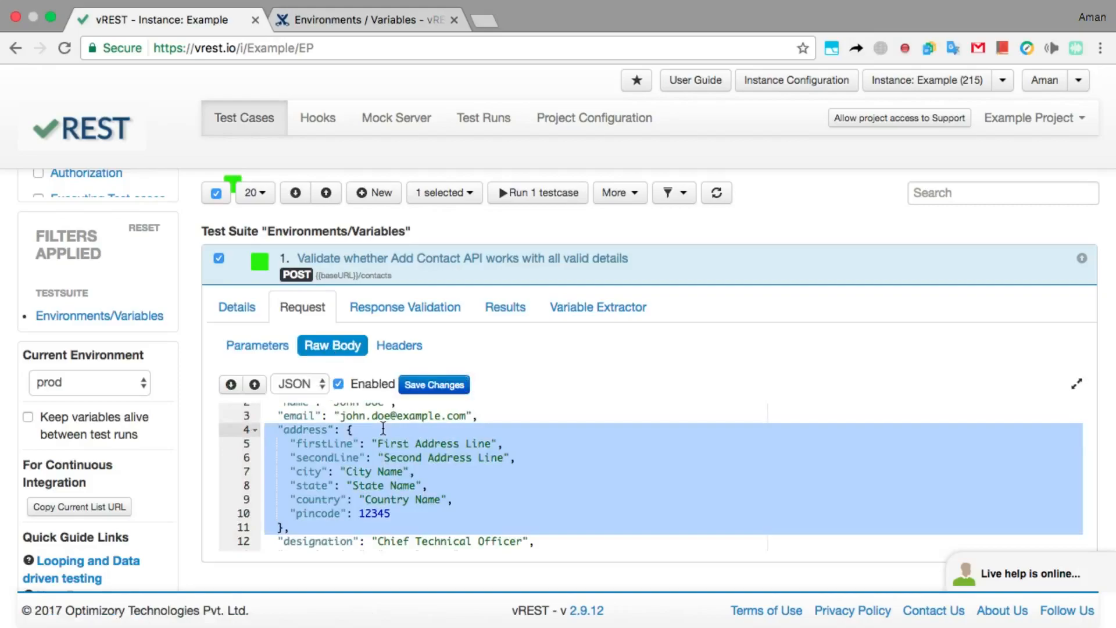
{"action": "left_click", "coordinate": [541, 448]}
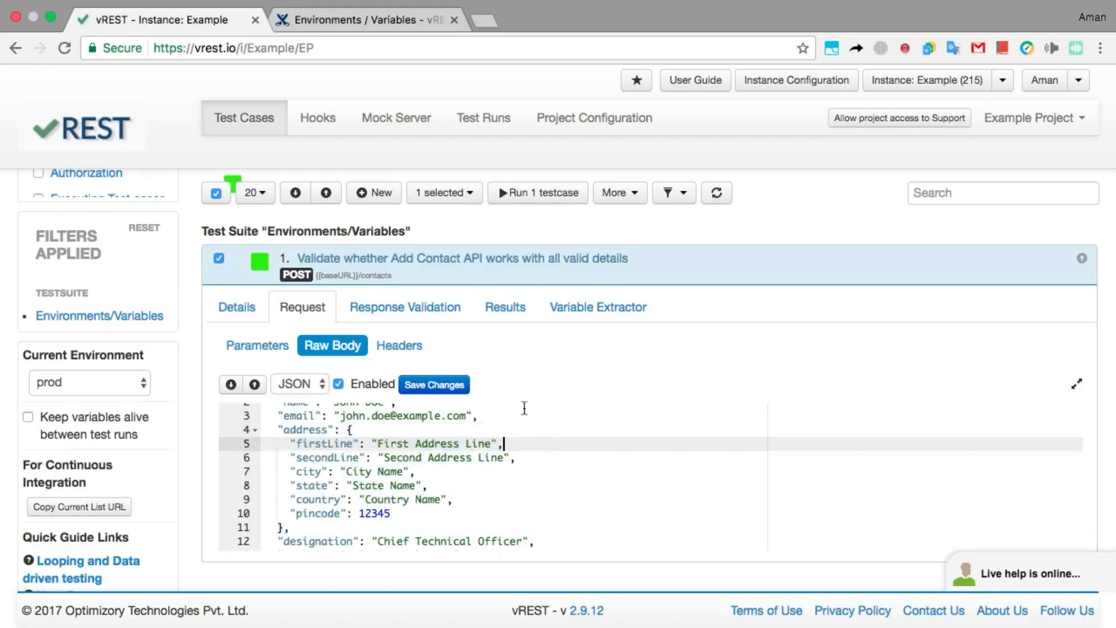
{"action": "left_click", "coordinate": [427, 319]}
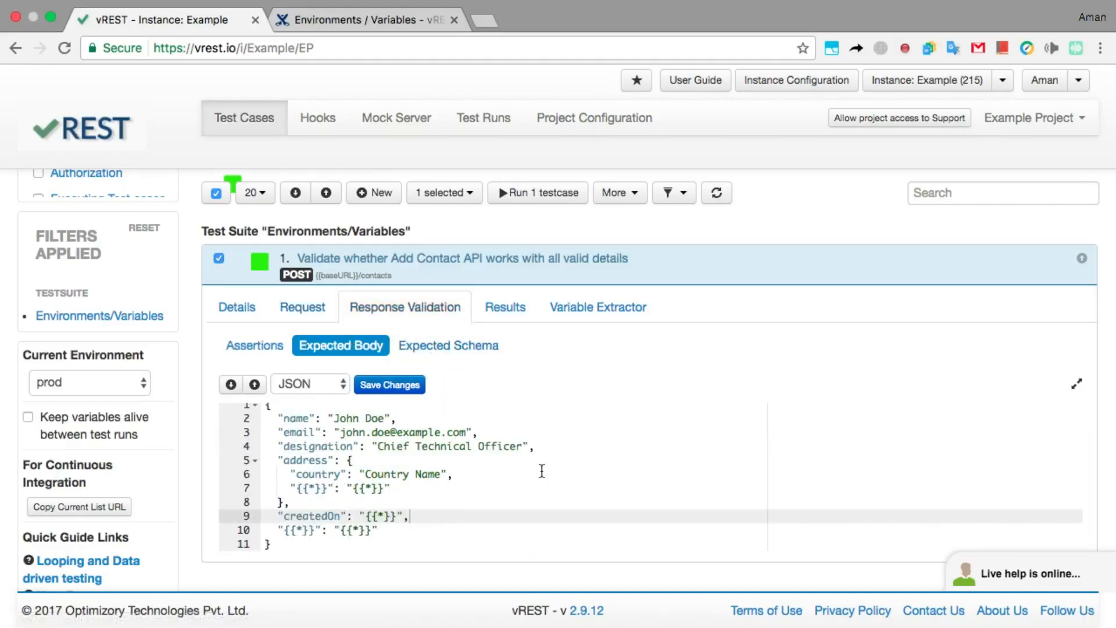
Extract a variable named contactId from the Add Contact API response using the JSON path _id.
{"action": "left_click", "coordinate": [577, 313]}
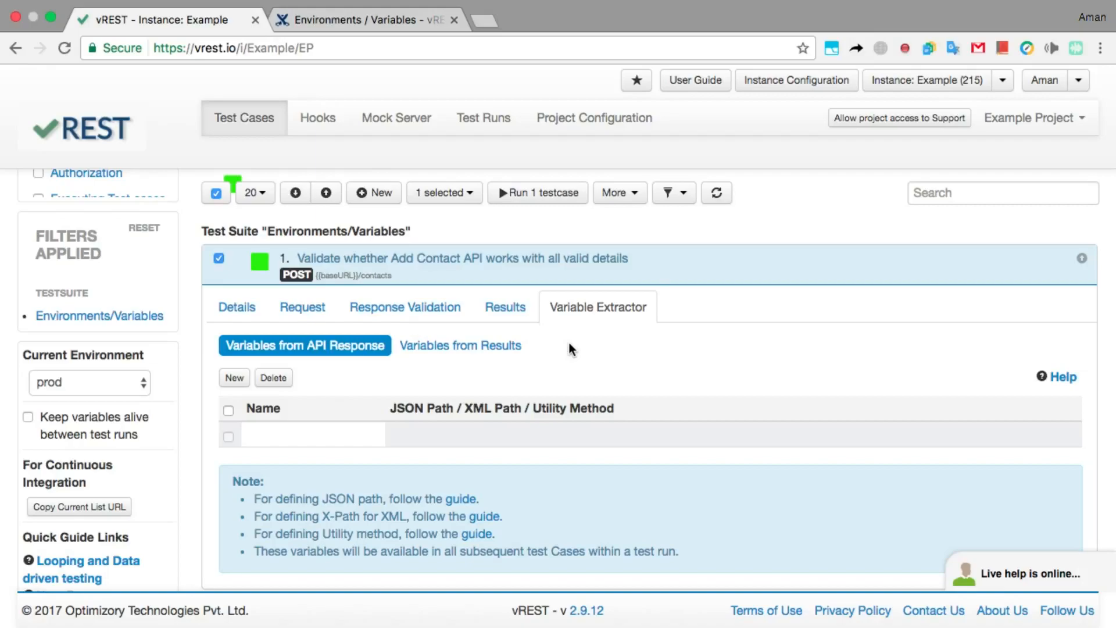
{"action": "left_click", "coordinate": [366, 435]}
{"action": "type", "text": "contactId"}
{"action": "left_click", "coordinate": [596, 436]}
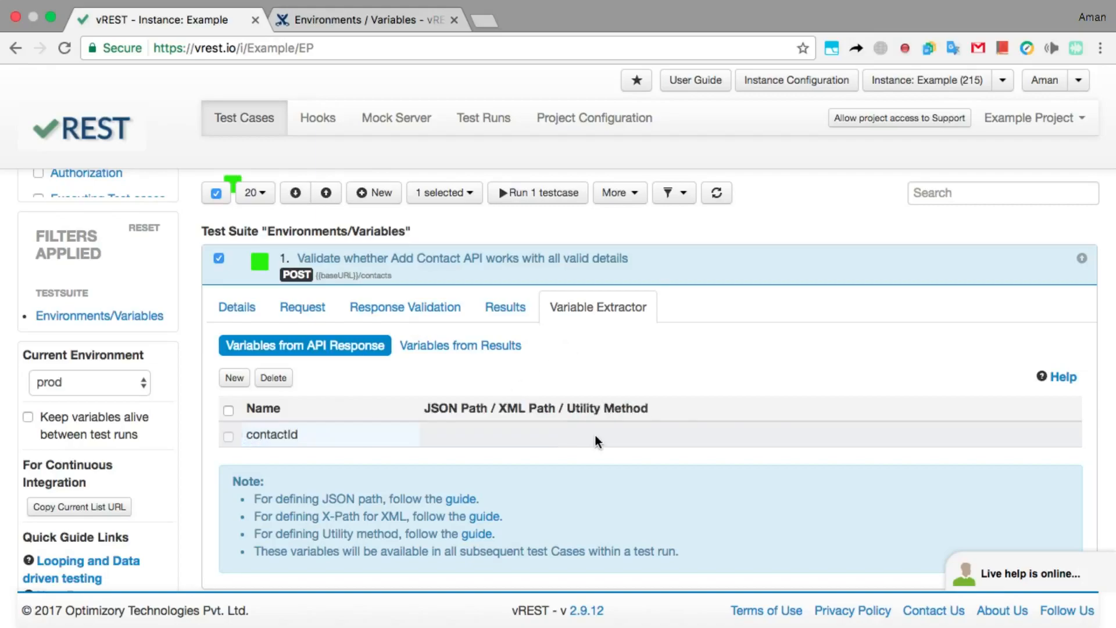
{"action": "left_click", "coordinate": [596, 435]}
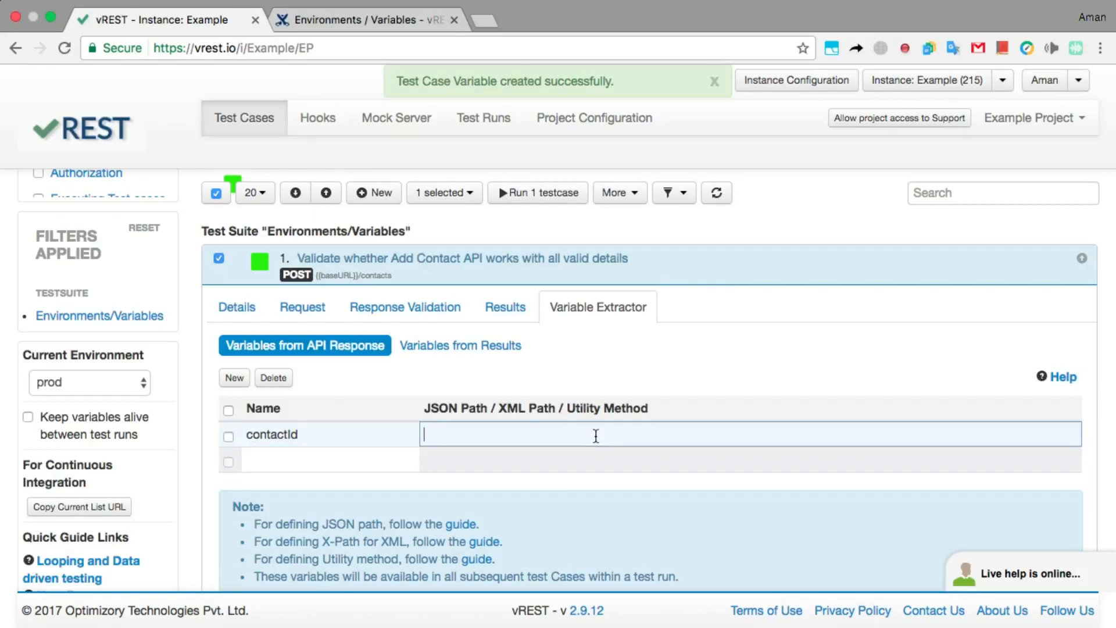
{"action": "type", "text": "_id"}
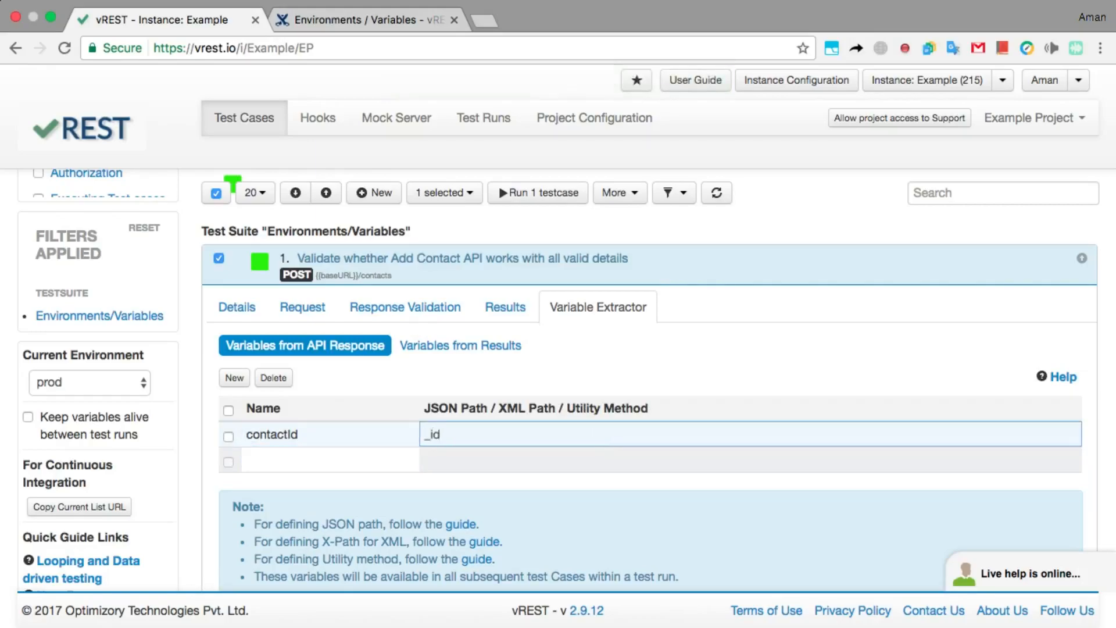
{"action": "key", "text": "Return"}
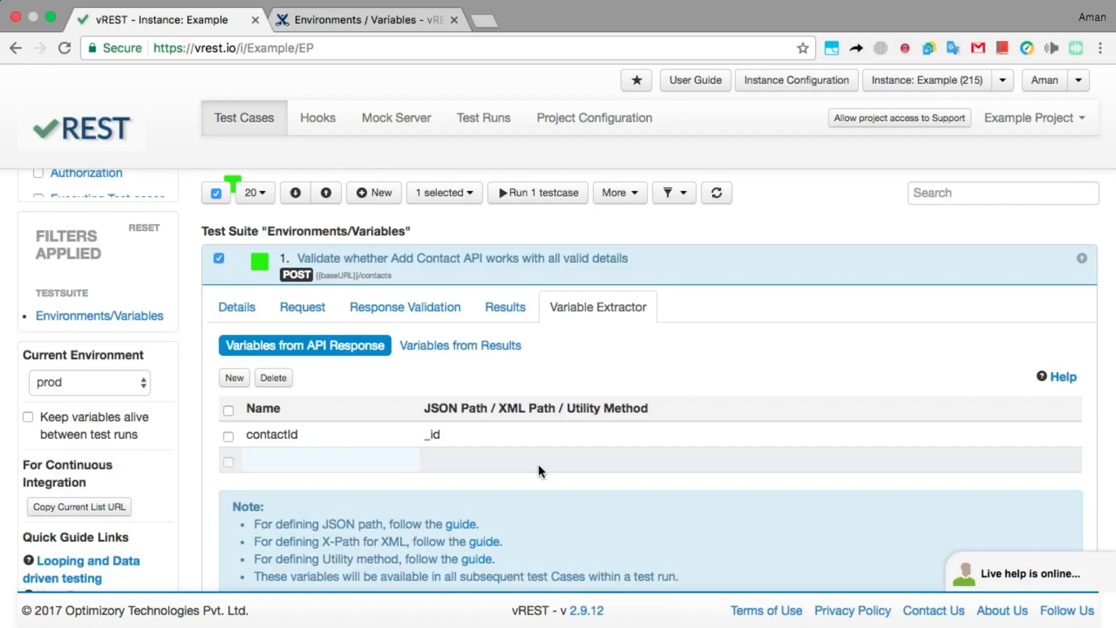
Create the GET test case "[During/After Demo] Validate whether View Contact API works" with the URL {{baseURL}}/contacts/{{contactId}}.
{"action": "left_click", "coordinate": [702, 282]}
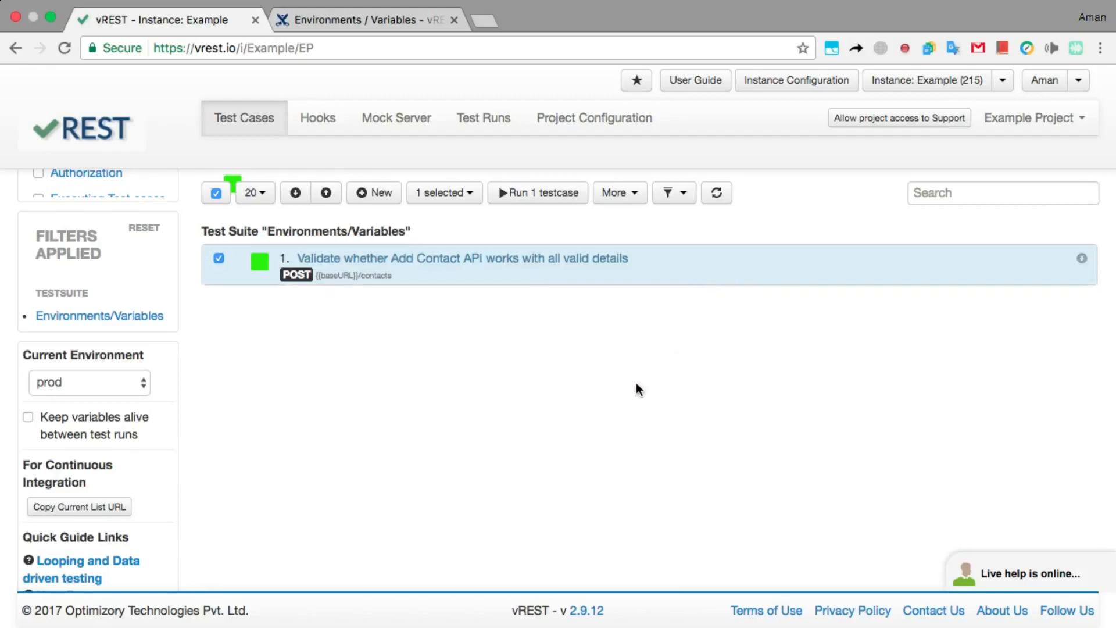
{"action": "left_click", "coordinate": [375, 194]}
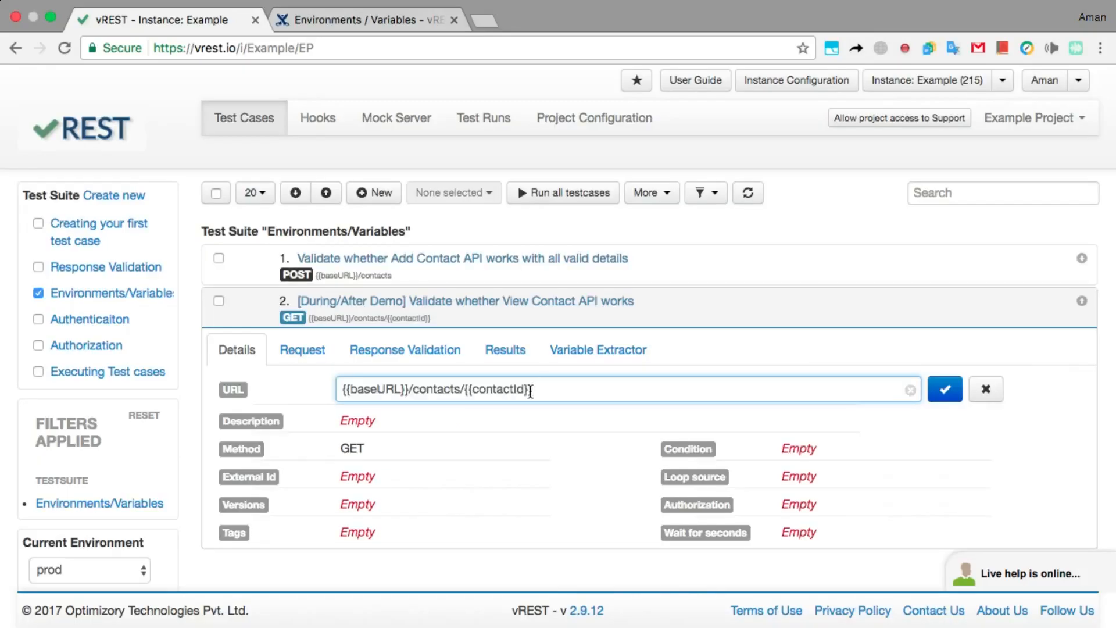
{"action": "left_click", "coordinate": [948, 389]}
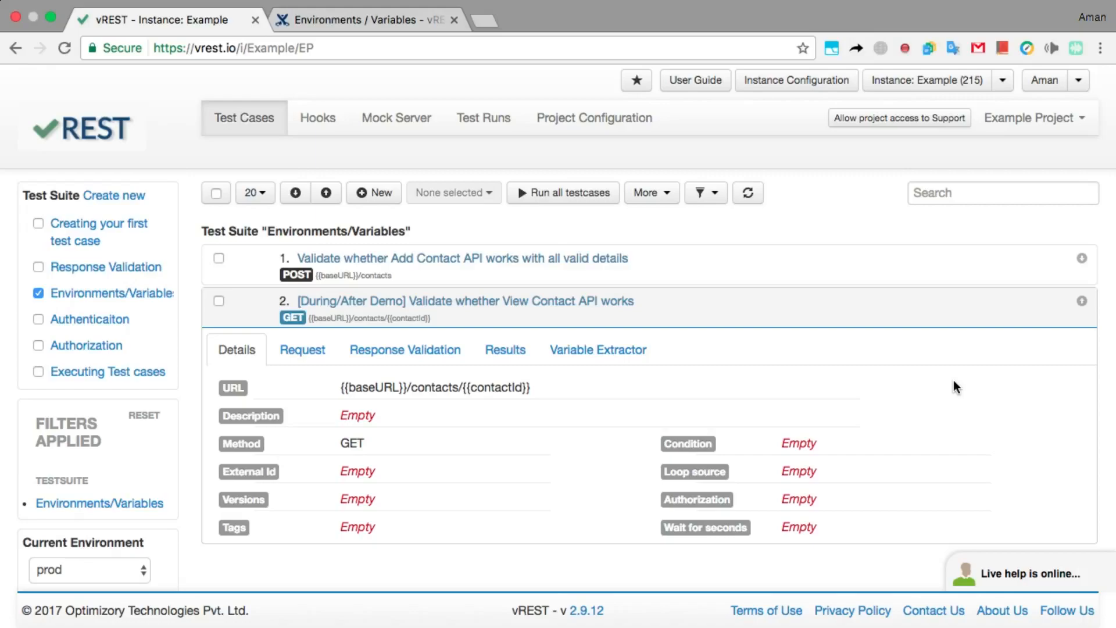
Extract the Add Contact test case's result into a variable named tcResult and save the setting.
{"action": "left_click", "coordinate": [826, 272]}
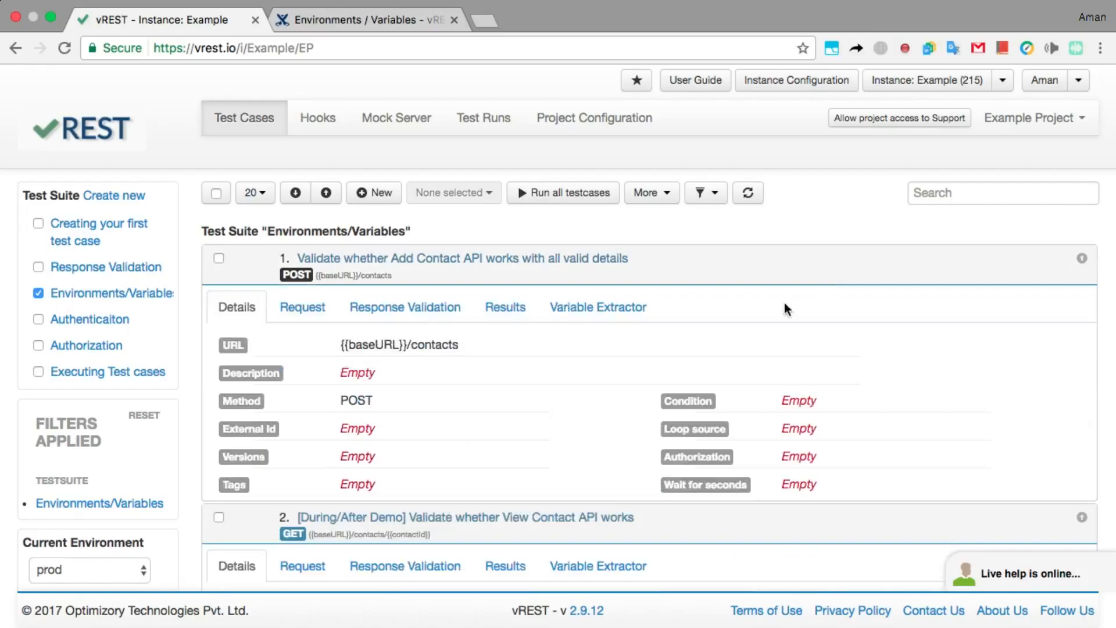
{"action": "left_click", "coordinate": [623, 305]}
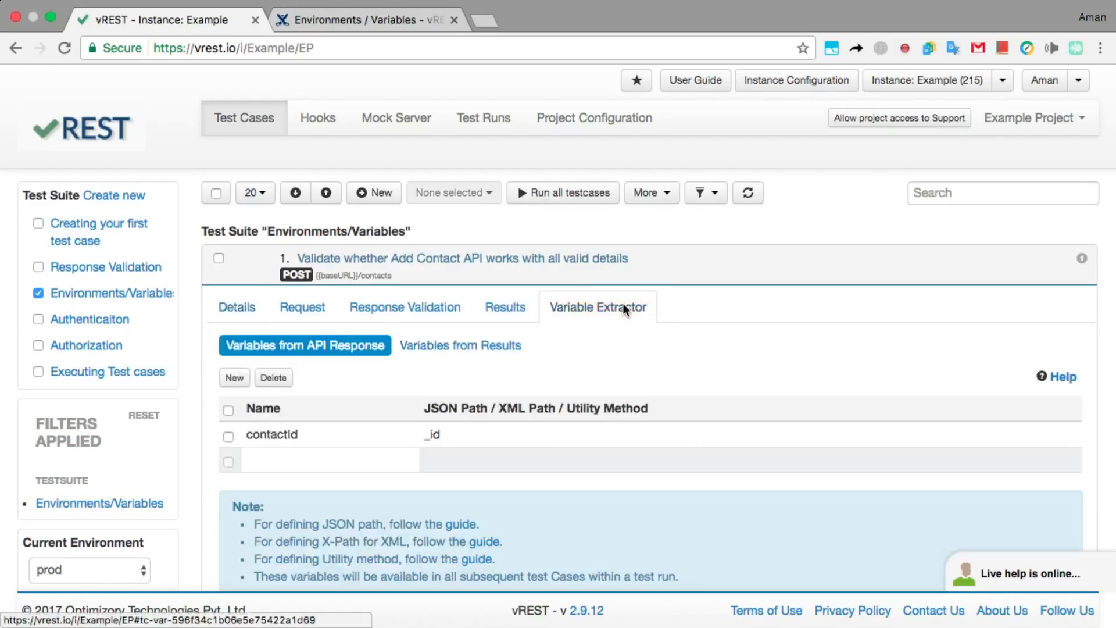
{"action": "left_click", "coordinate": [504, 349]}
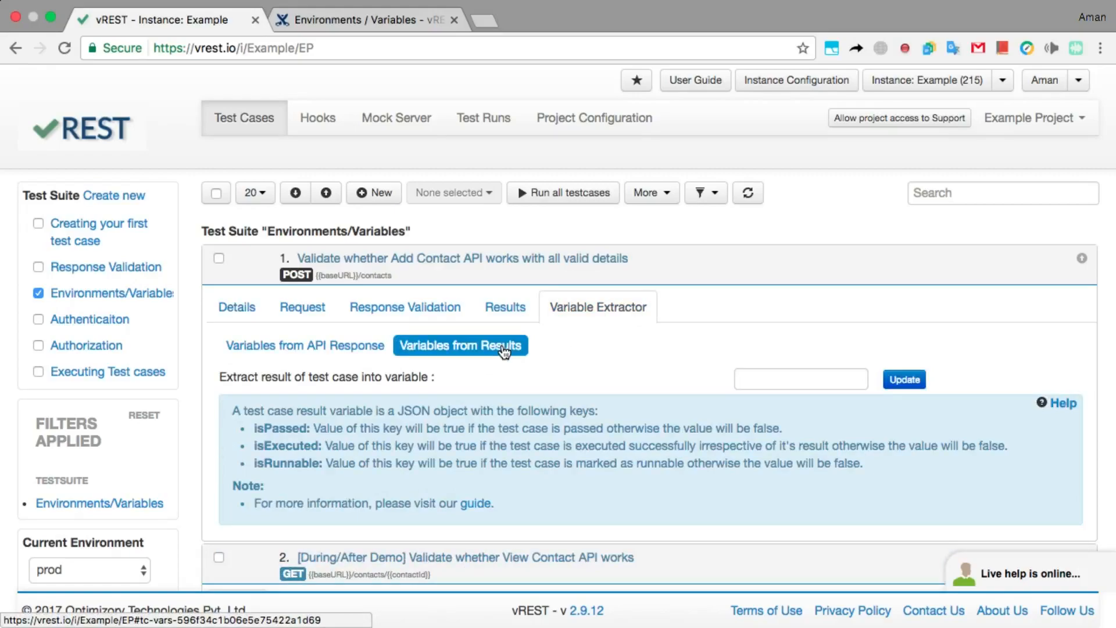
{"action": "left_click", "coordinate": [760, 381]}
{"action": "type", "text": "tcResult"}
{"action": "left_click", "coordinate": [919, 384]}
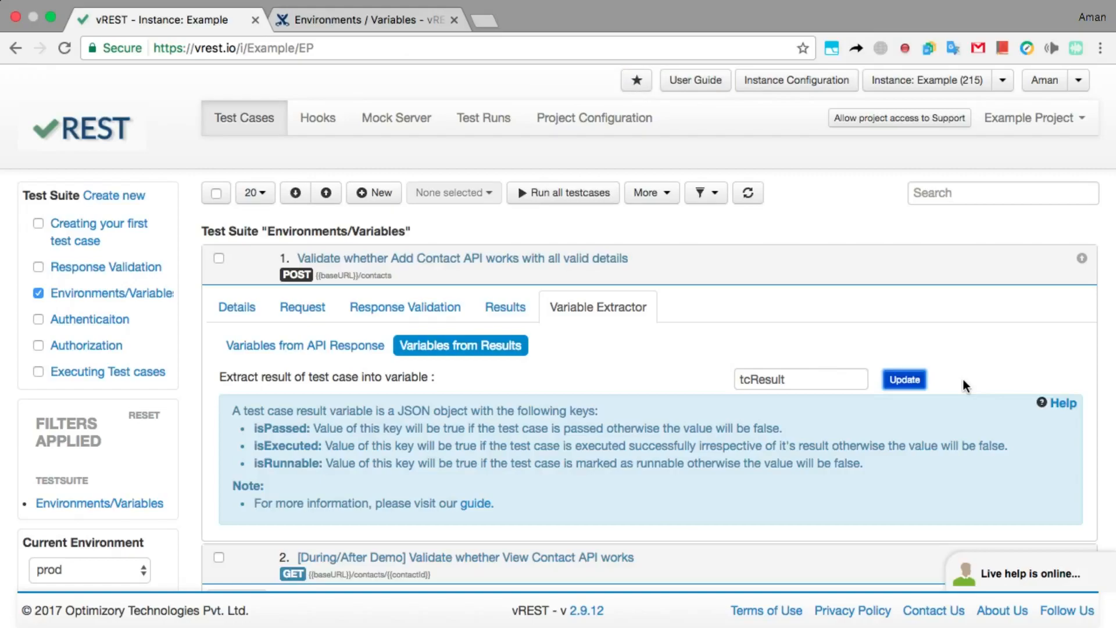
Enter {{tcResult.isPassed}} as the View Contact test case's condition and replace isPassed with isExecuted.
{"action": "scroll", "coordinate": [963, 379], "scroll_direction": "down", "scroll_amount": 5}
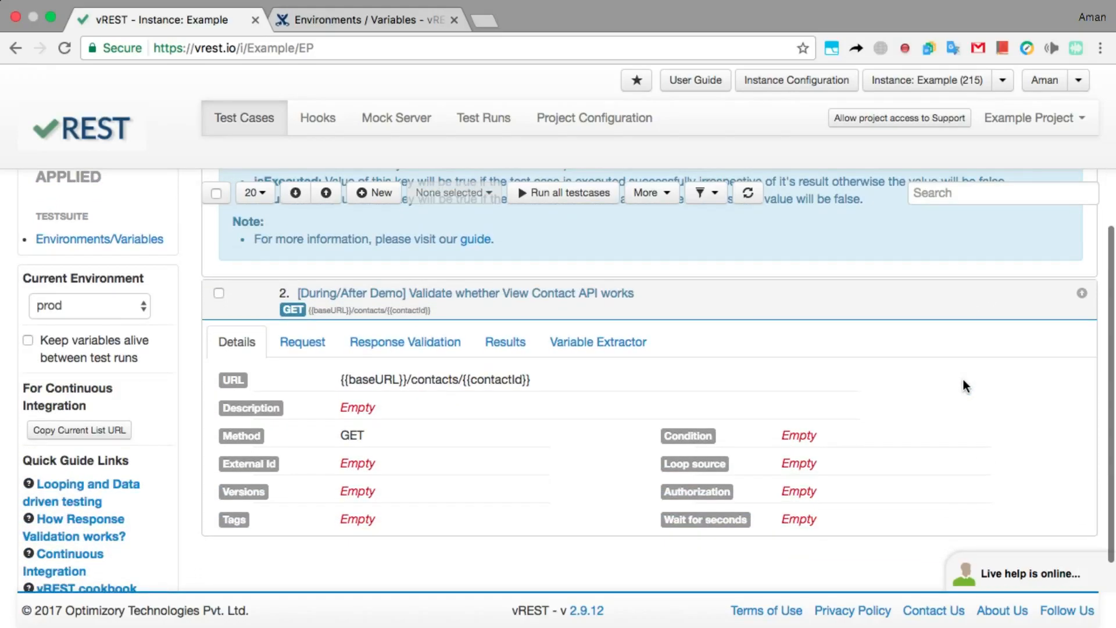
{"action": "left_click", "coordinate": [810, 434]}
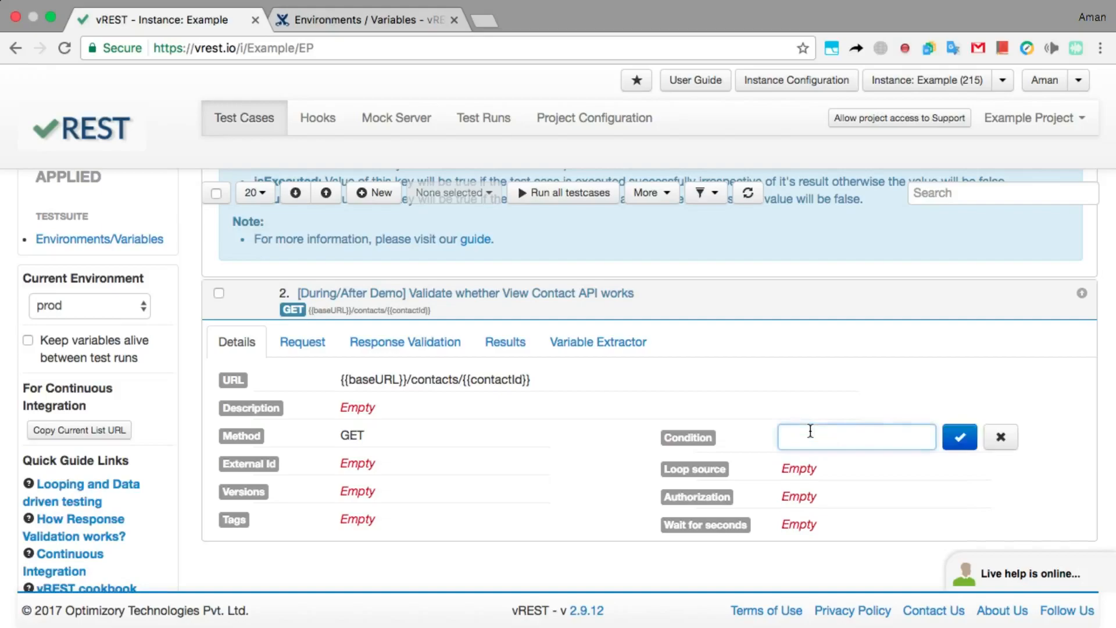
{"action": "type", "text": "{{tcResult.isPassed}}"}
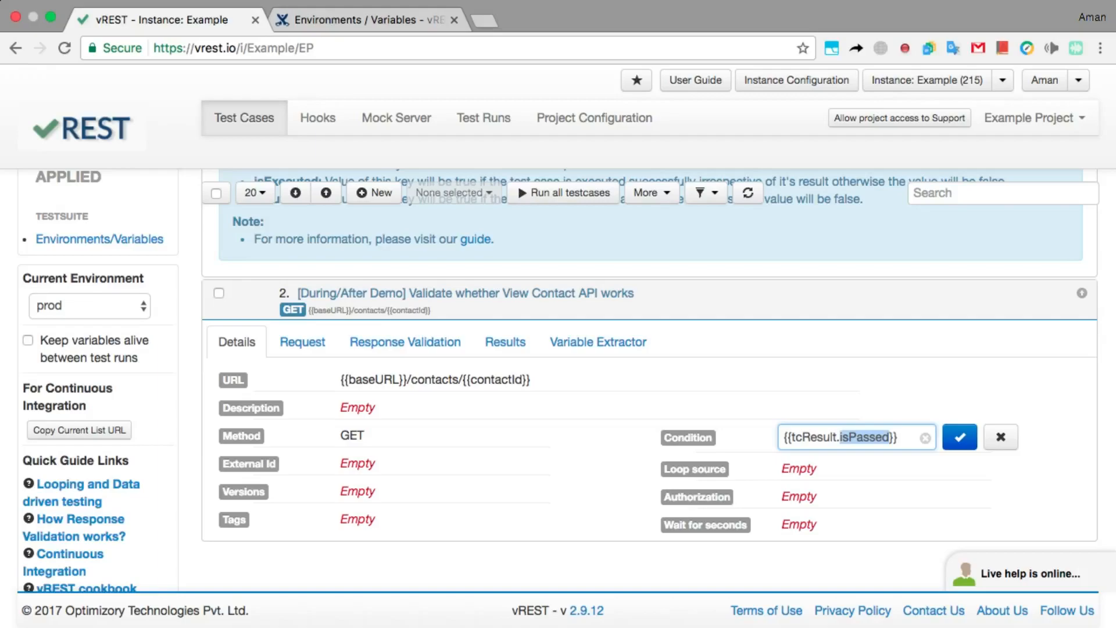
{"action": "key", "text": "BackSpace"}
{"action": "type", "text": "isExecuted"}
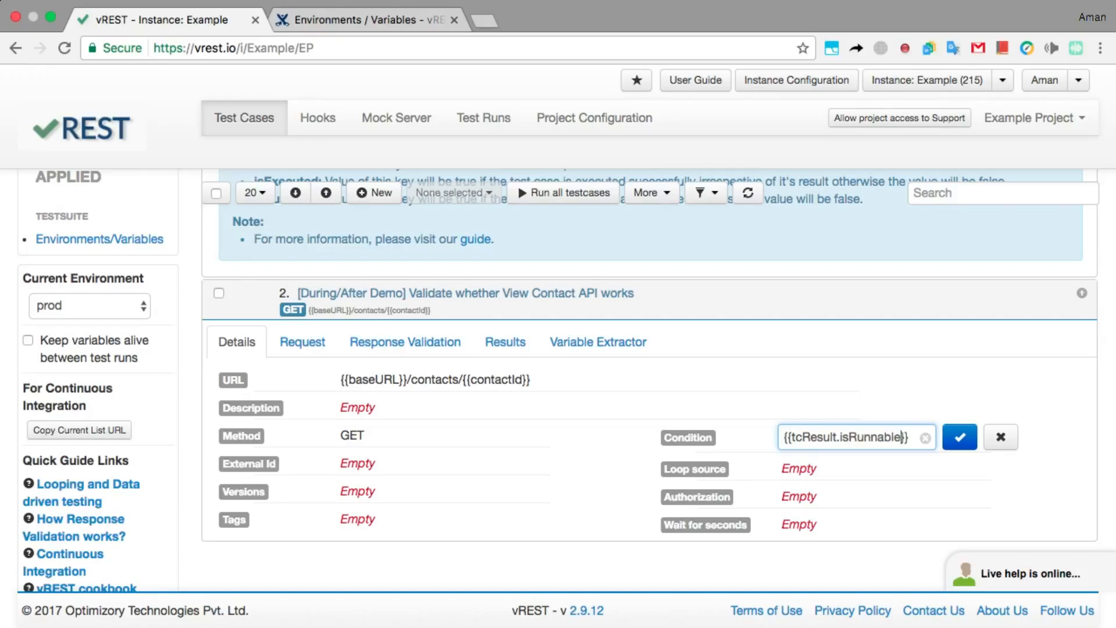
Replace isRunnable with isPassed in the View Contact test case's condition and save it as {{tcResult.isPassed}}.
{"action": "key", "text": "BackSpace"}
{"action": "key", "text": "BackSpace"}
{"action": "key", "text": "BackSpace"}
{"action": "key", "text": "BackSpace"}
{"action": "key", "text": "BackSpace"}
{"action": "key", "text": "BackSpace"}
{"action": "key", "text": "BackSpace"}
{"action": "key", "text": "BackSpace"}
{"action": "type", "text": "Passed"}
{"action": "left_click", "coordinate": [951, 446]}
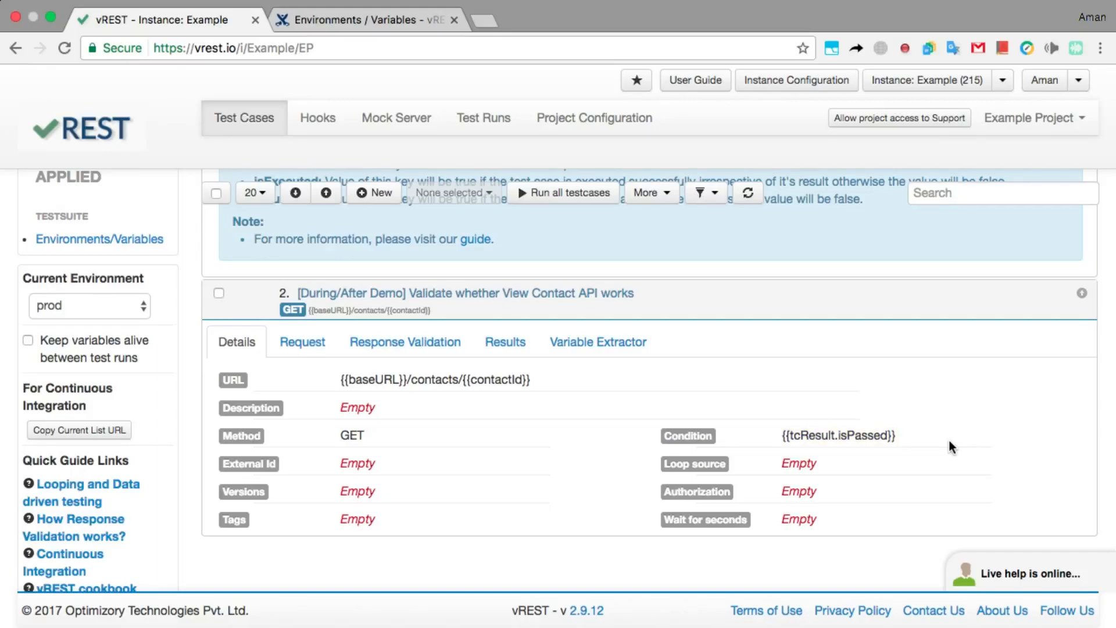
Run all test cases of the Environments/Variables suite and check the results of both test cases.
{"action": "left_click", "coordinate": [609, 193]}
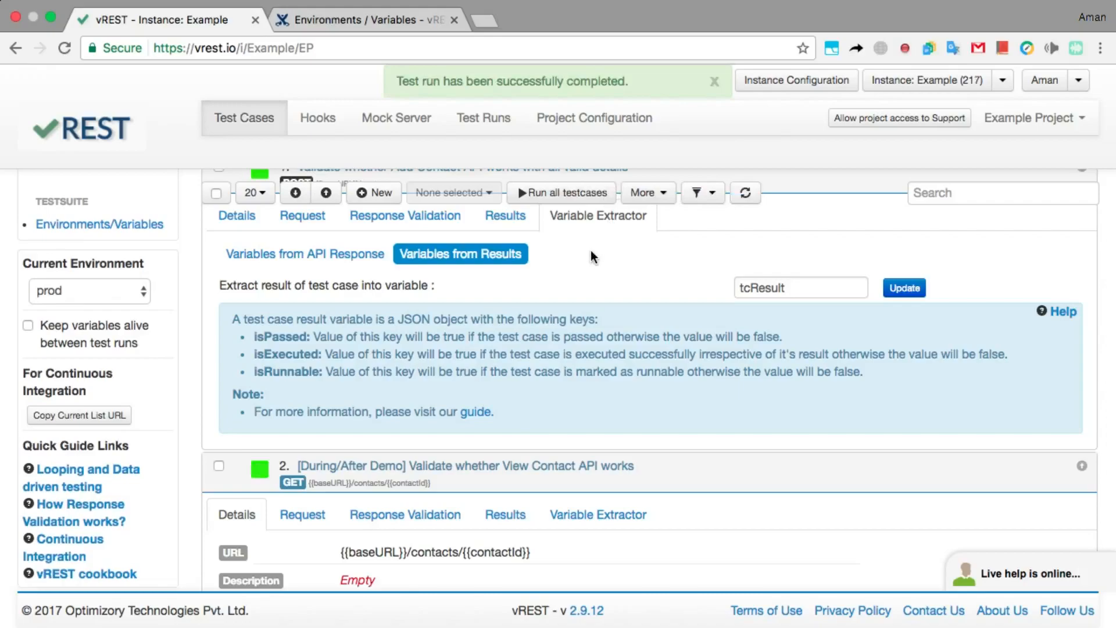
{"action": "scroll", "coordinate": [592, 256], "scroll_direction": "up", "scroll_amount": 3}
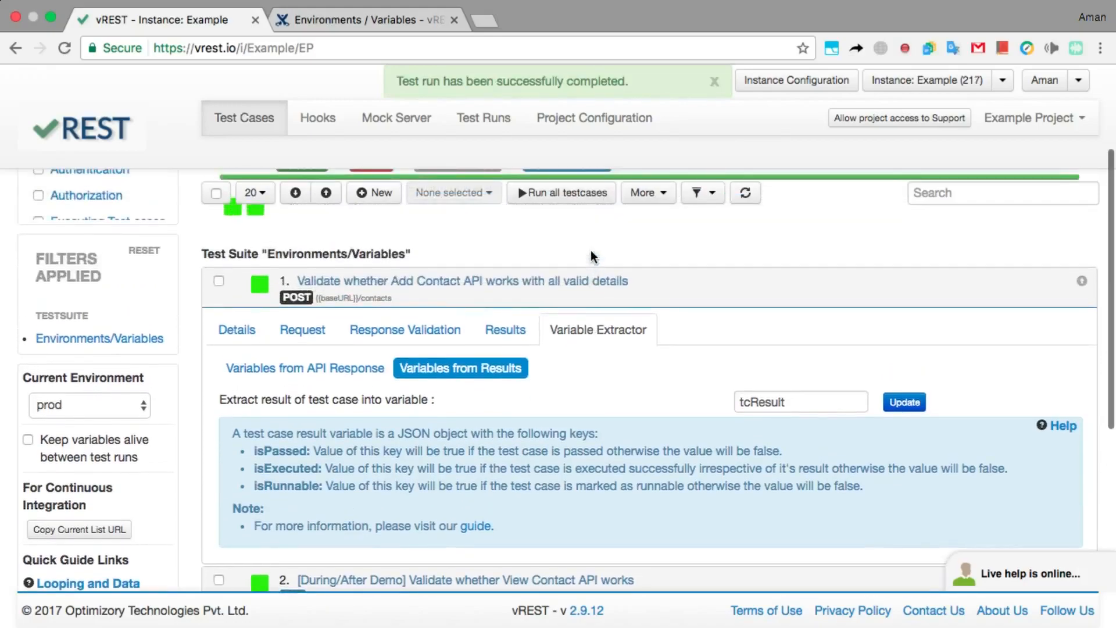
{"action": "scroll", "coordinate": [591, 254], "scroll_direction": "down", "scroll_amount": 1}
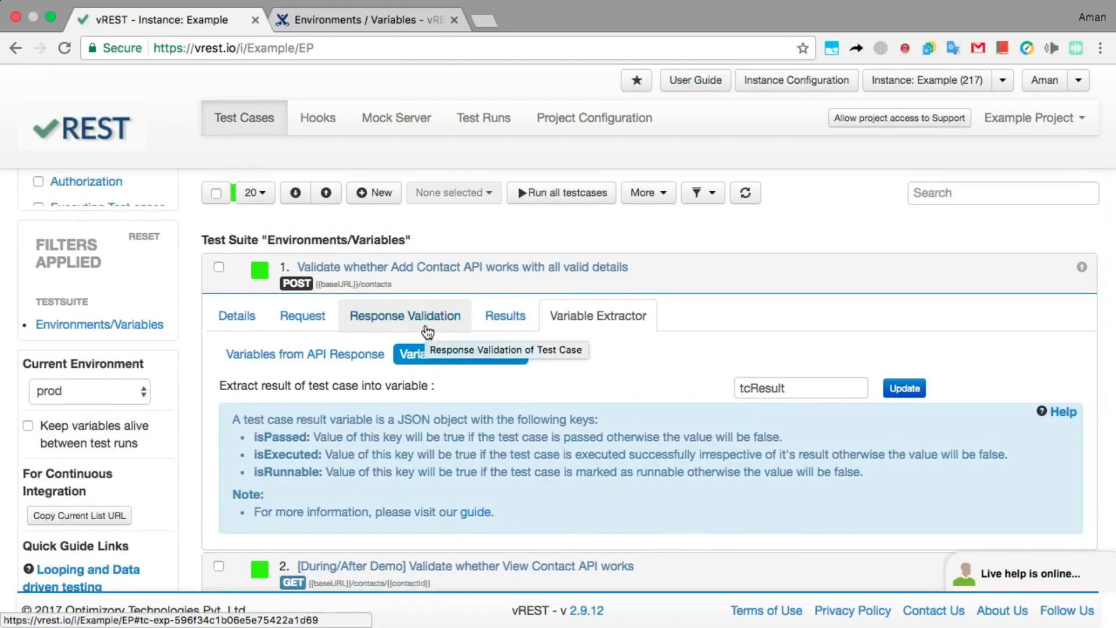
Set the expected value of the Add Contact test case's Status Code assertion to 400 and rerun all test cases.
{"action": "left_click", "coordinate": [428, 330]}
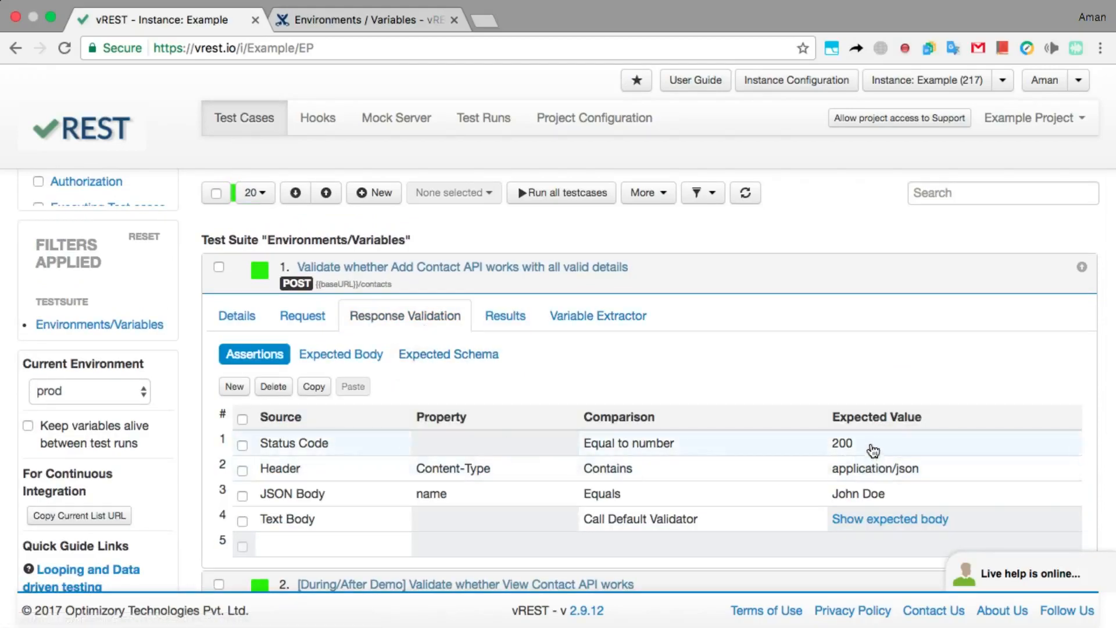
{"action": "left_click", "coordinate": [872, 447]}
{"action": "key", "text": "Left"}
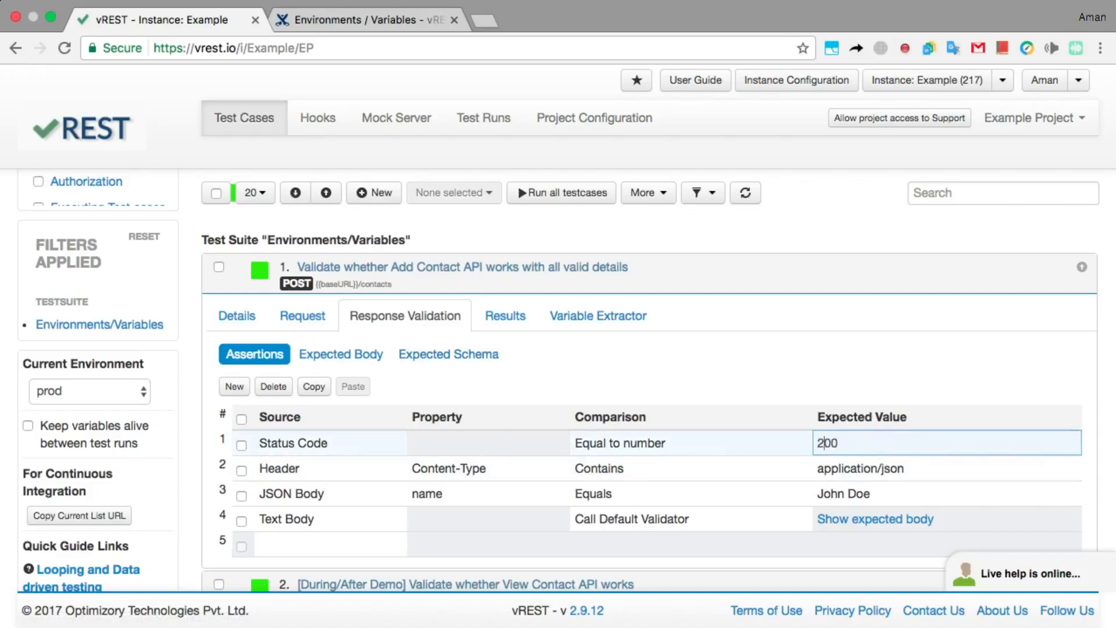
{"action": "key", "text": "Right"}
{"action": "key", "text": "BackSpace"}
{"action": "type", "text": "4"}
{"action": "key", "text": "Return"}
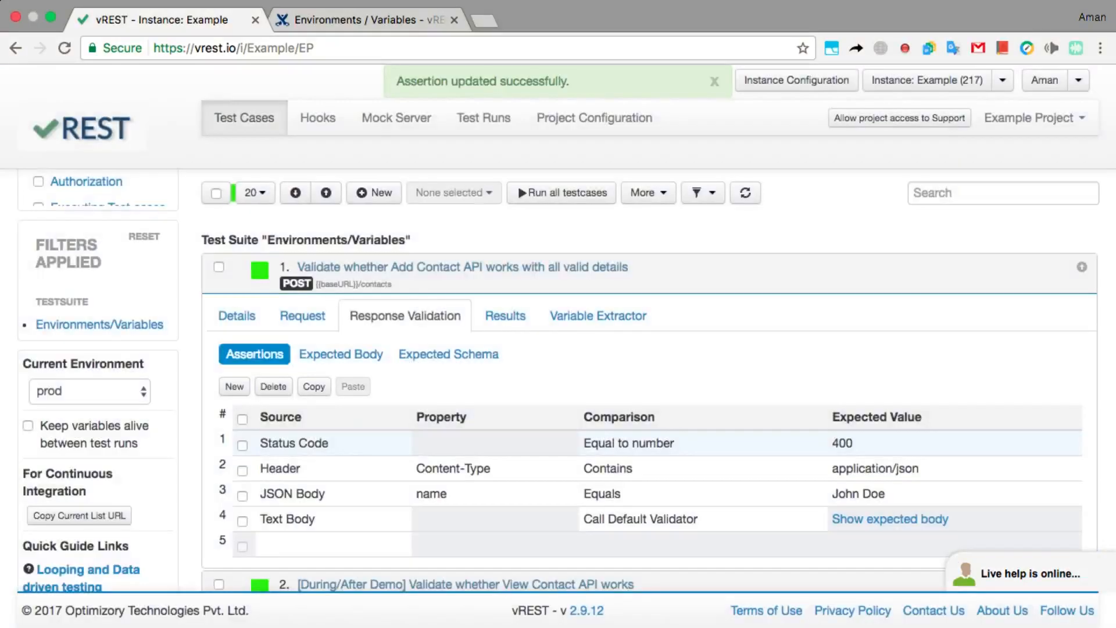
{"action": "left_click", "coordinate": [602, 201]}
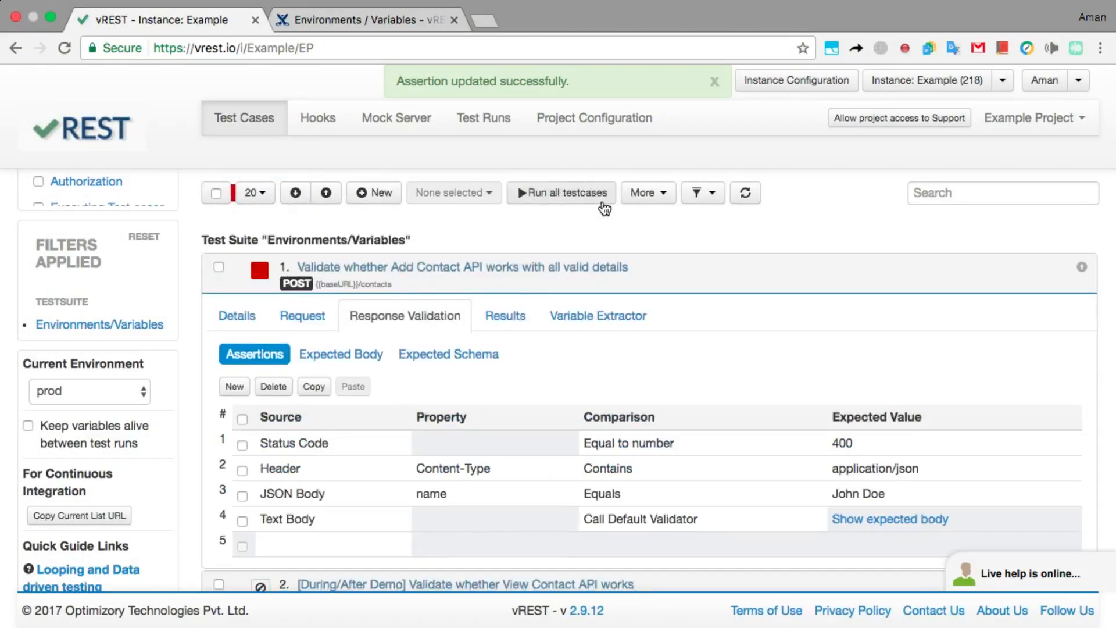
{"action": "scroll", "coordinate": [605, 208], "scroll_direction": "down", "scroll_amount": 5}
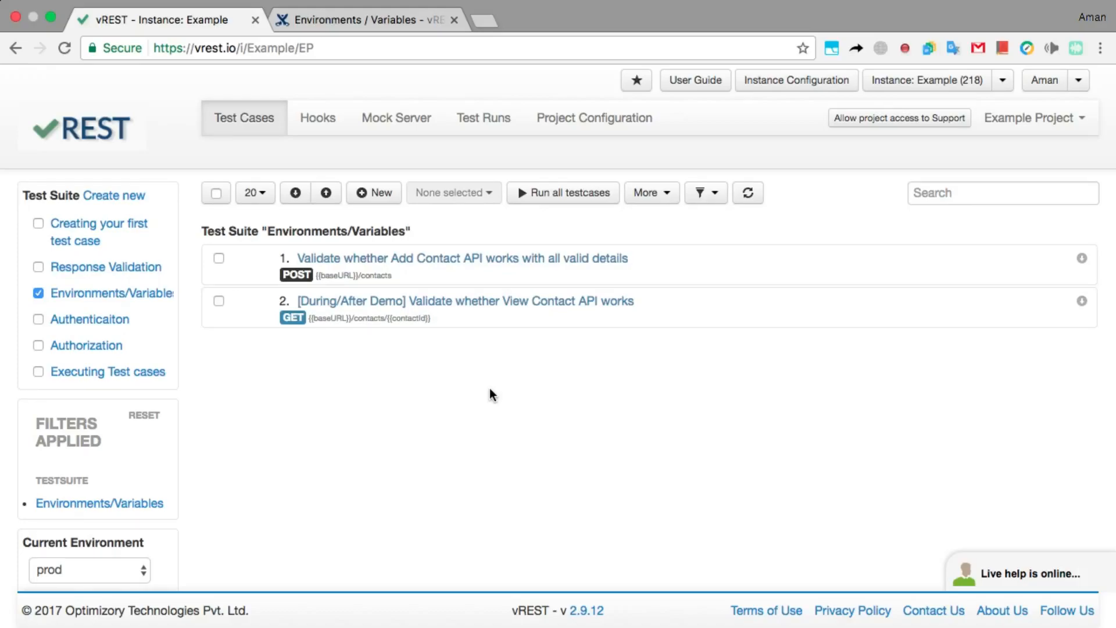
Switch to the vREST documentation in Confluence and review the Environments / Variables section of the vREST Cookbook.
{"action": "left_click", "coordinate": [425, 19]}
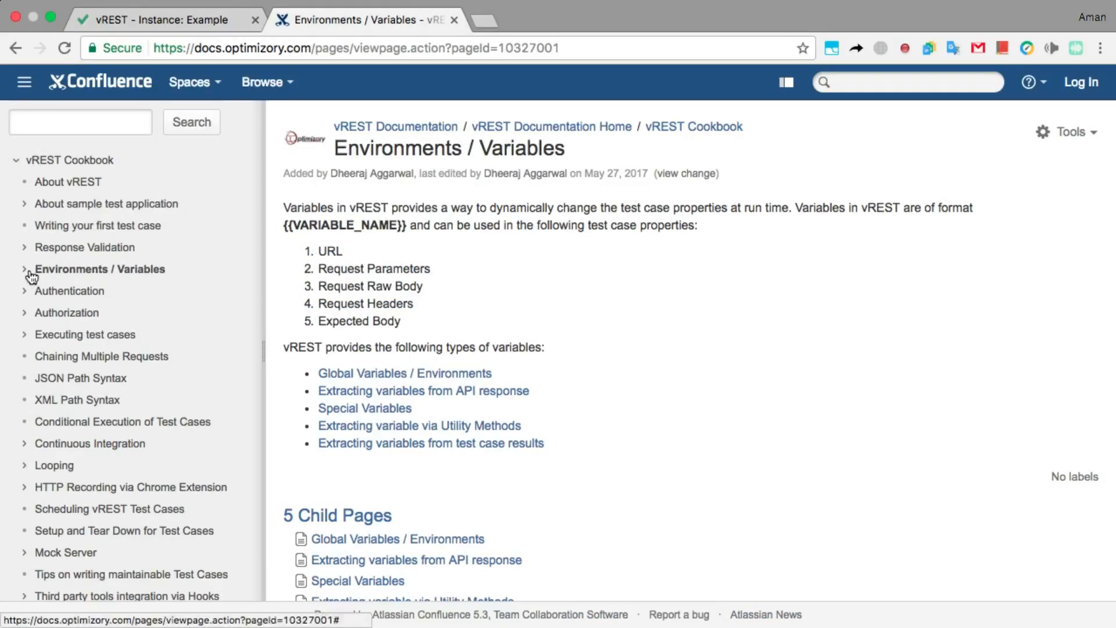
{"action": "scroll", "coordinate": [31, 277], "scroll_direction": "up", "scroll_amount": 5}
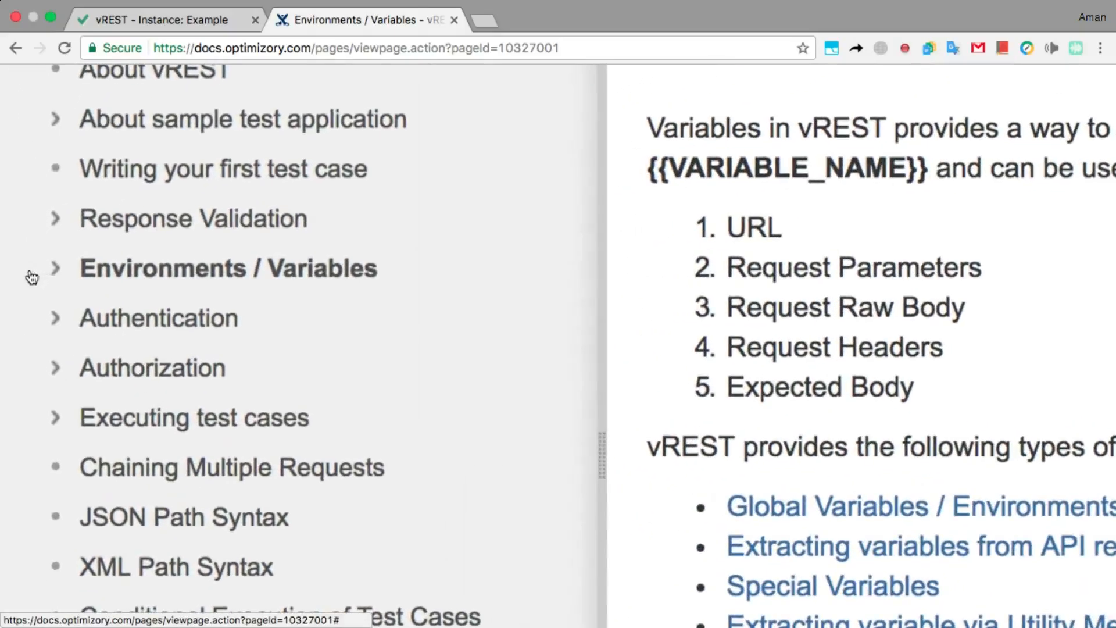
{"action": "scroll", "coordinate": [32, 276], "scroll_direction": "up", "scroll_amount": 3}
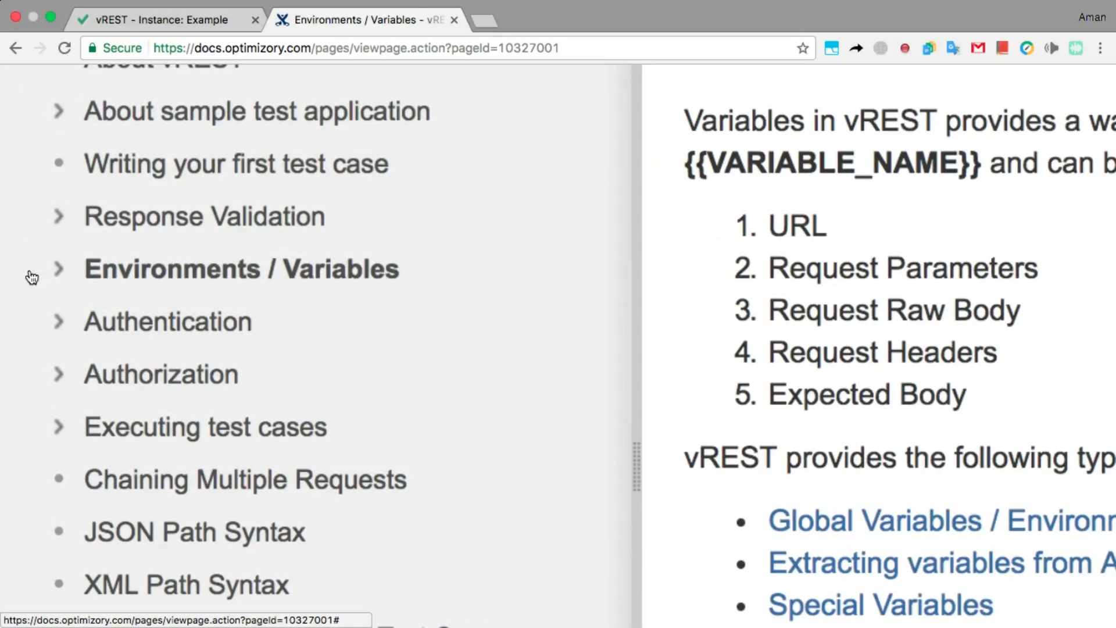
{"action": "scroll", "coordinate": [31, 277], "scroll_direction": "down", "scroll_amount": 8}
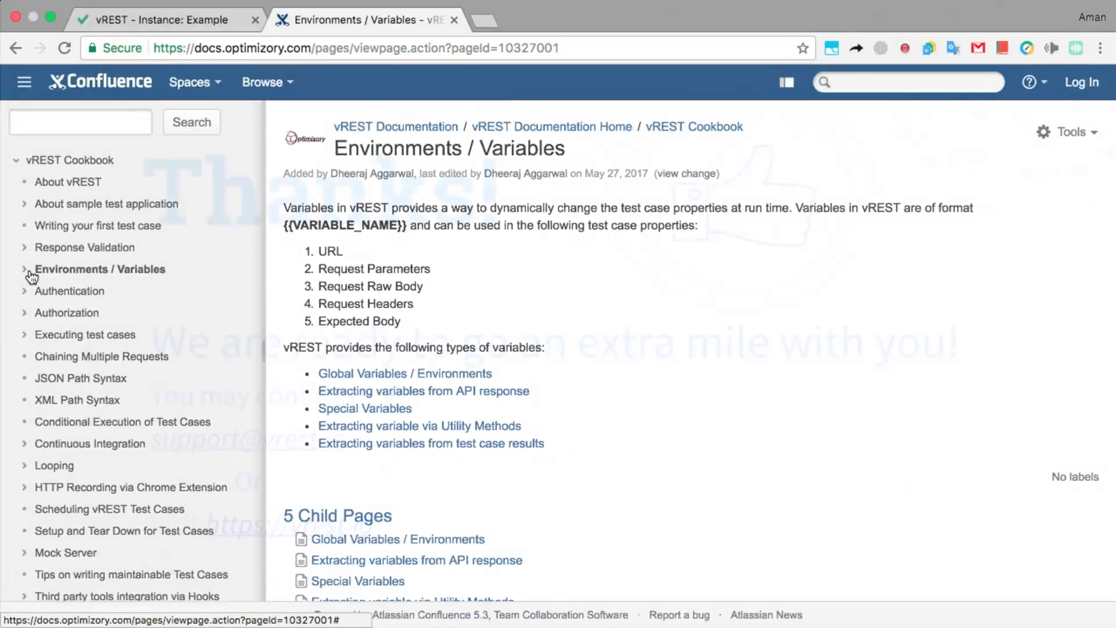